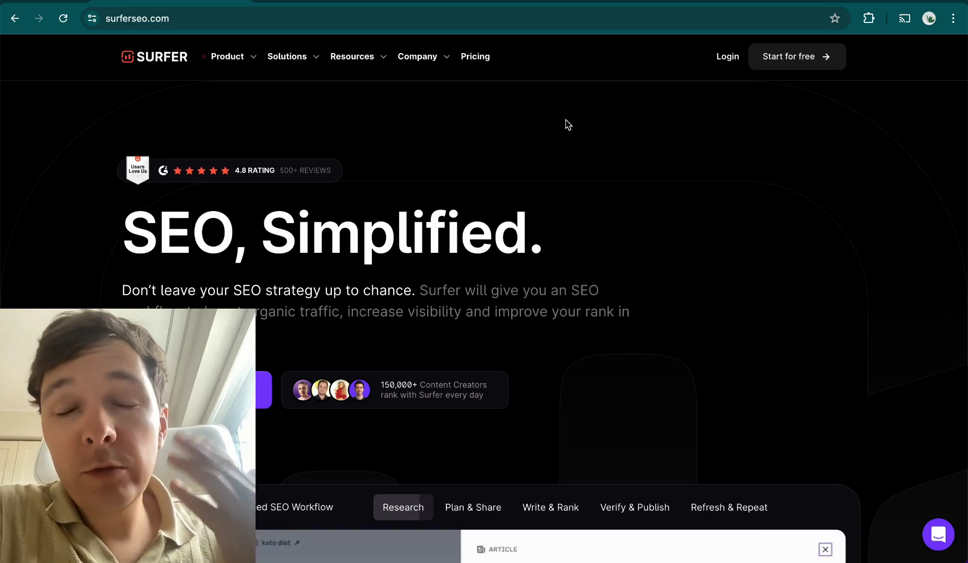
# - View the Surfer pricing plans and return to the homepage
pyautogui.click(477, 58)
pyautogui.scroll(-1, 190, 258)
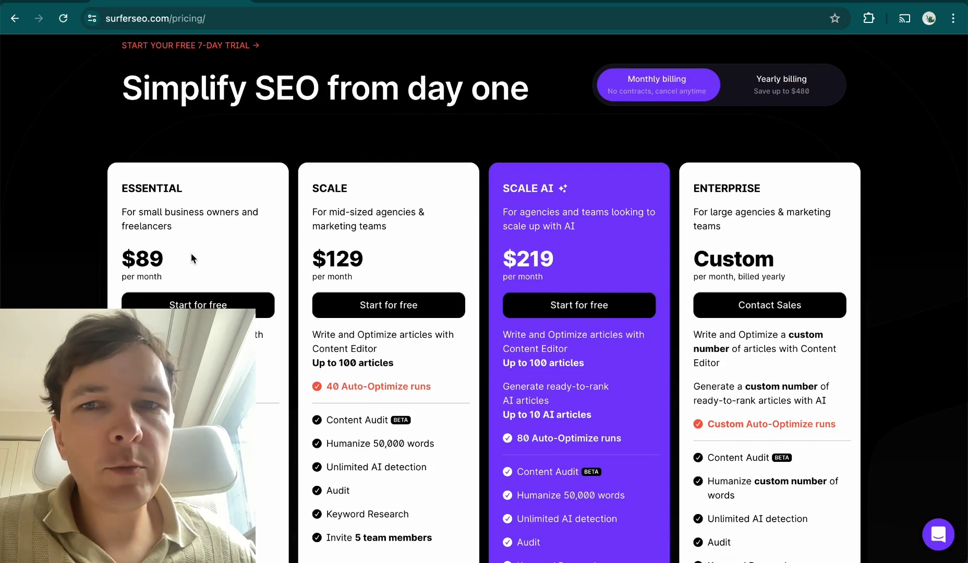
pyautogui.scroll(1, 191, 255)
pyautogui.scroll(1, 382, 192)
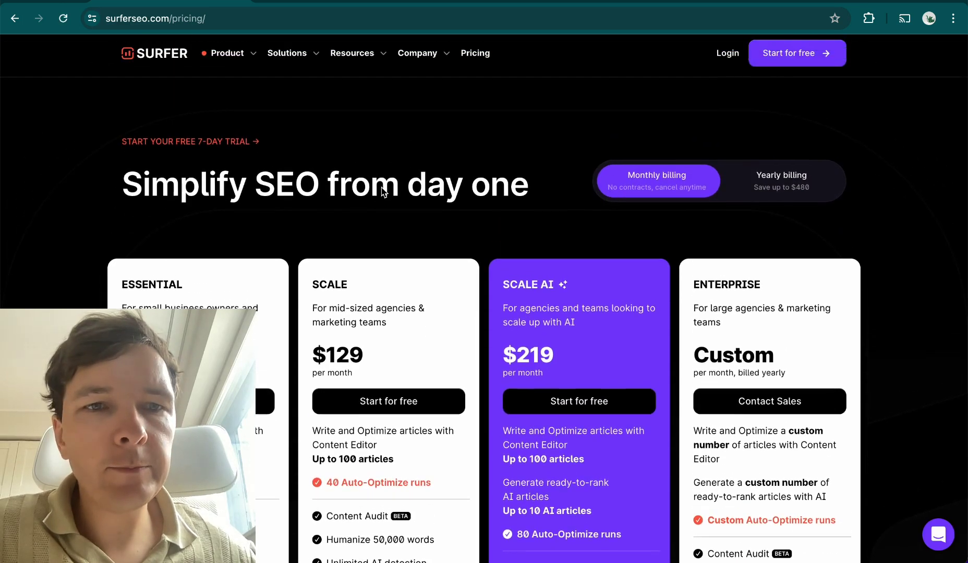
pyautogui.click(14, 19)
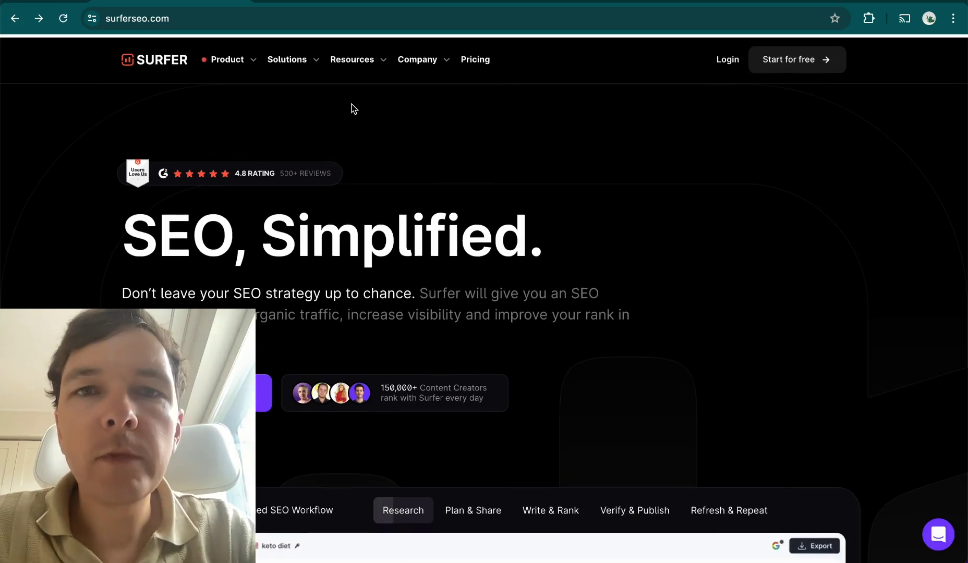
# - Enter the Surfer app from the website's login and open Topic Explorer
pyautogui.click(491, 2)
pyautogui.click(333, 2)
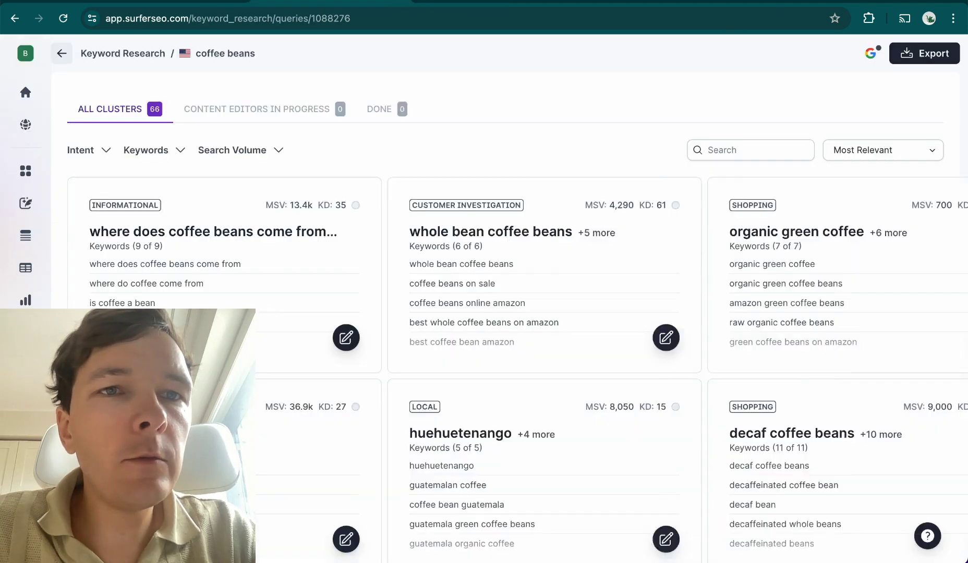
pyautogui.click(171, 2)
pyautogui.click(729, 60)
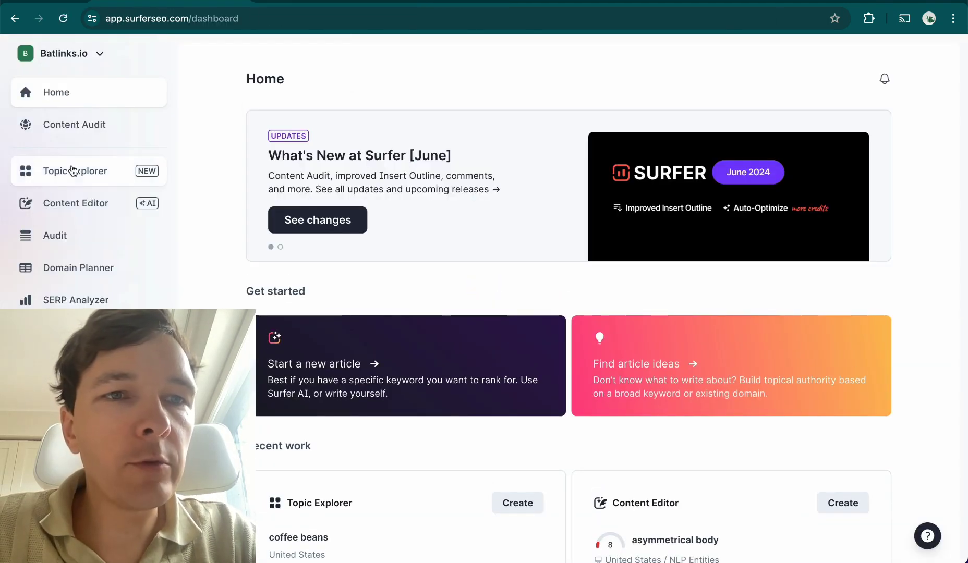
pyautogui.click(73, 172)
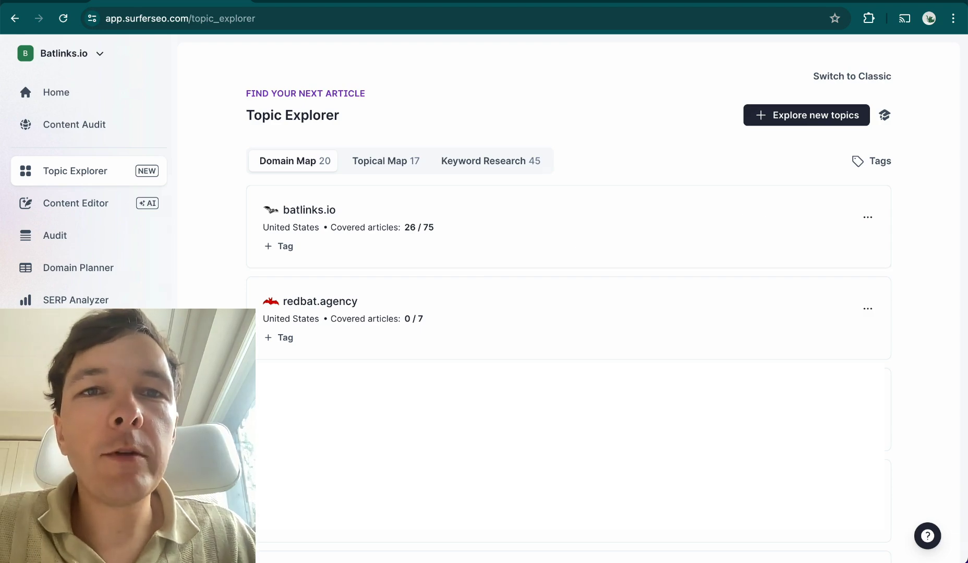
# - Create a new topical map for the topic "coffee beans"
pyautogui.click(814, 119)
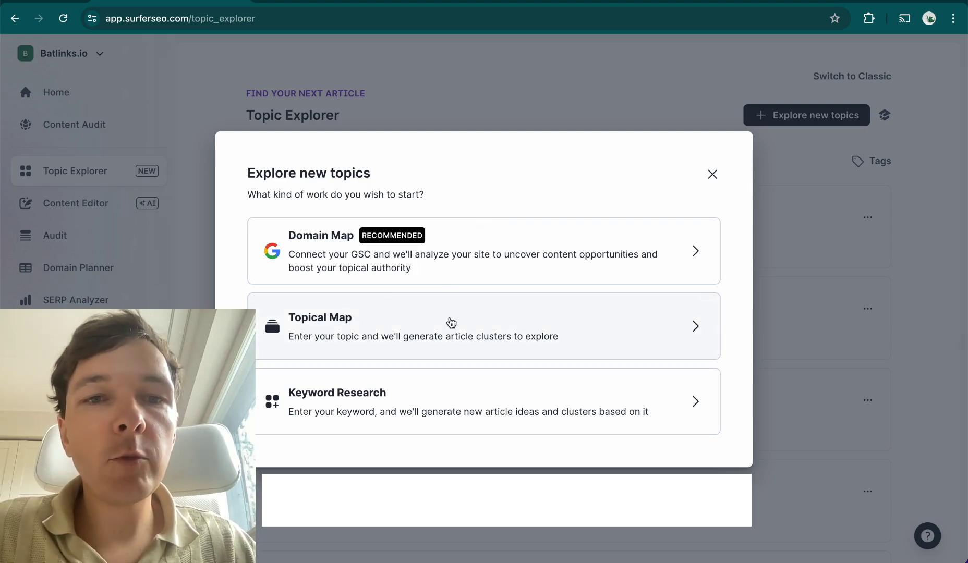
pyautogui.click(452, 323)
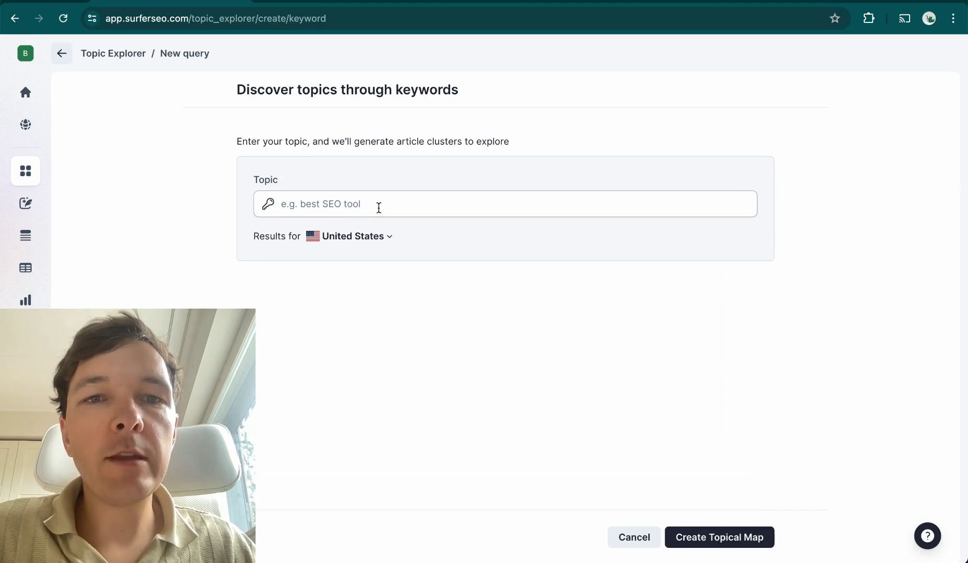
pyautogui.click(378, 207)
pyautogui.write('cof')
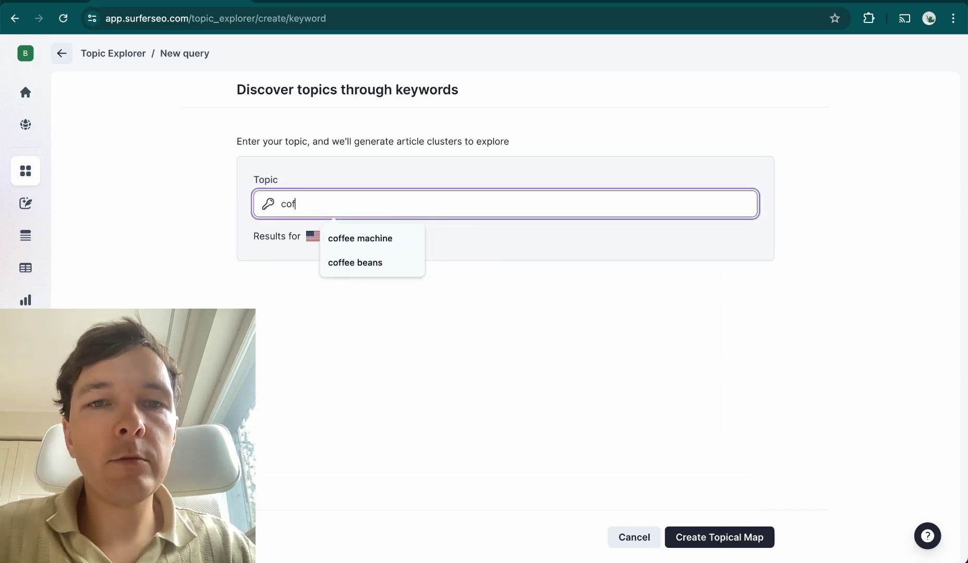
pyautogui.click(387, 249)
pyautogui.click(388, 259)
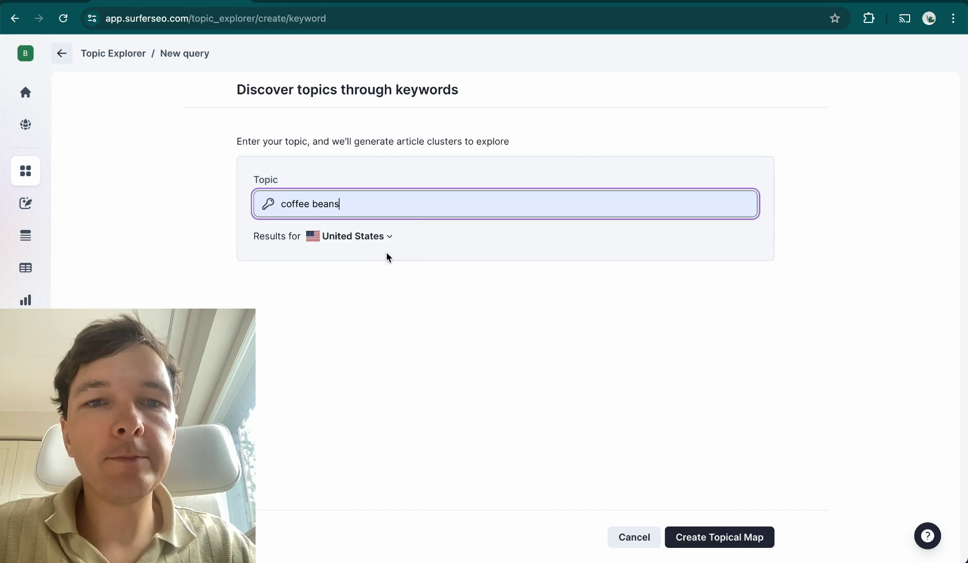
pyautogui.click(725, 542)
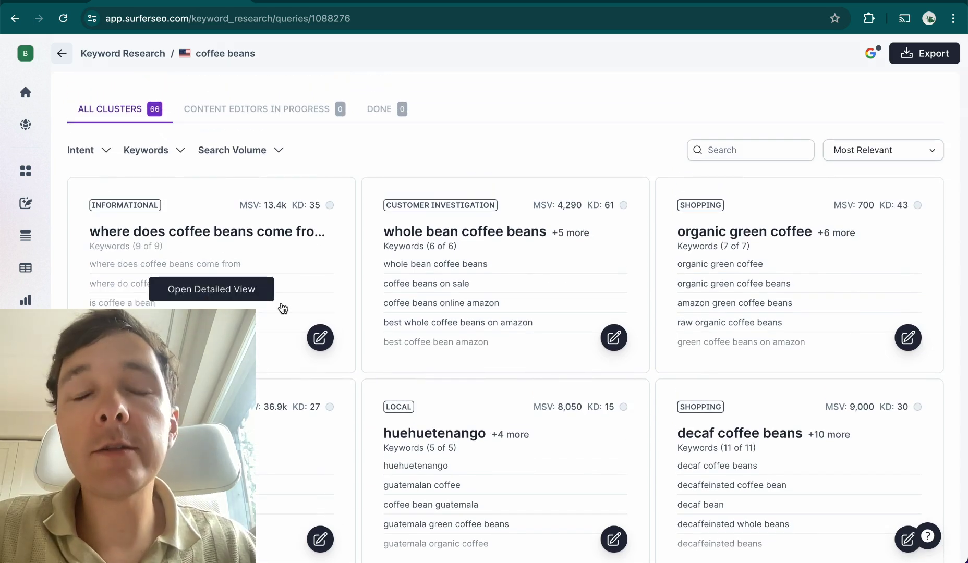
# - Look over the coffee beans keyword clusters and view the available search intent filter options
pyautogui.scroll(-1, 282, 309)
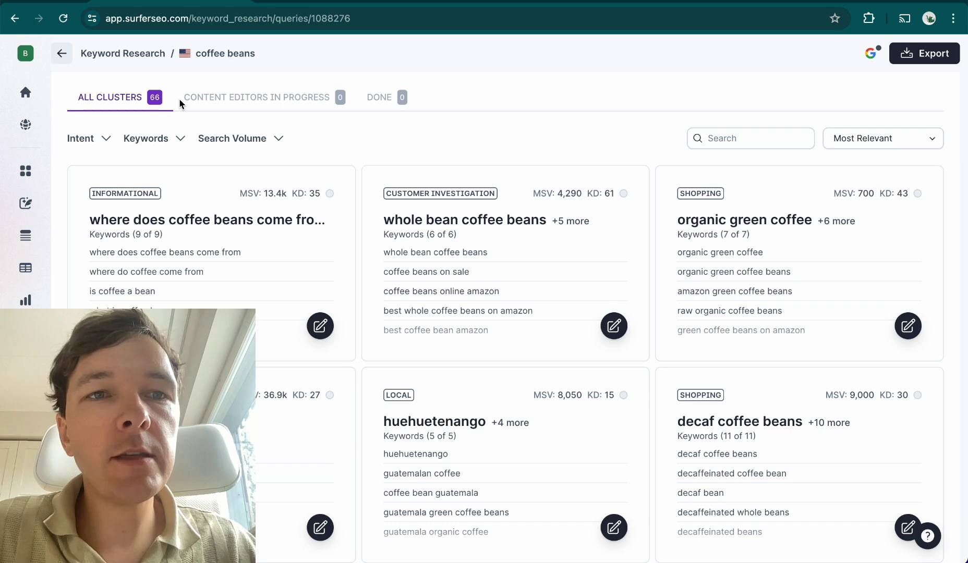
pyautogui.scroll(-1, 400, 237)
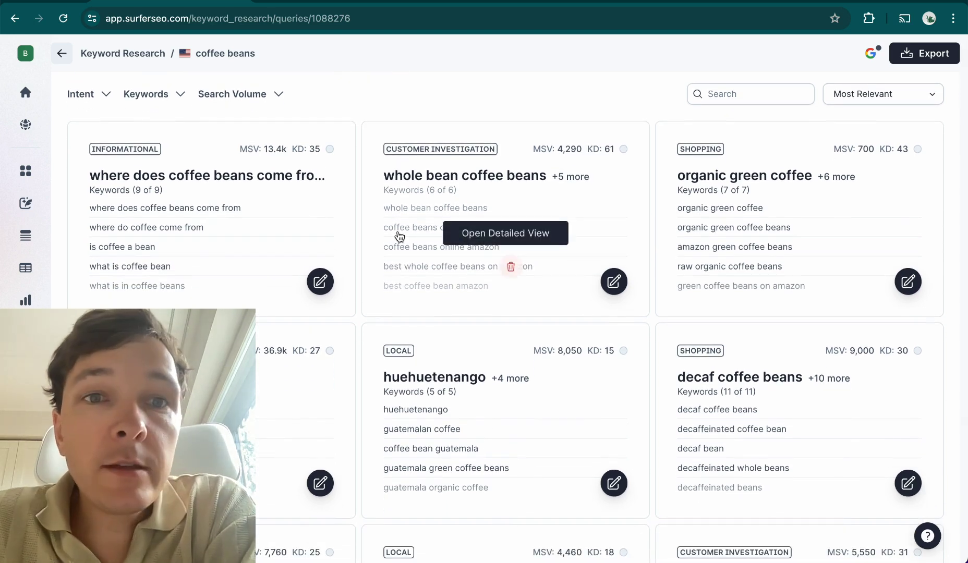
pyautogui.scroll(1, 399, 237)
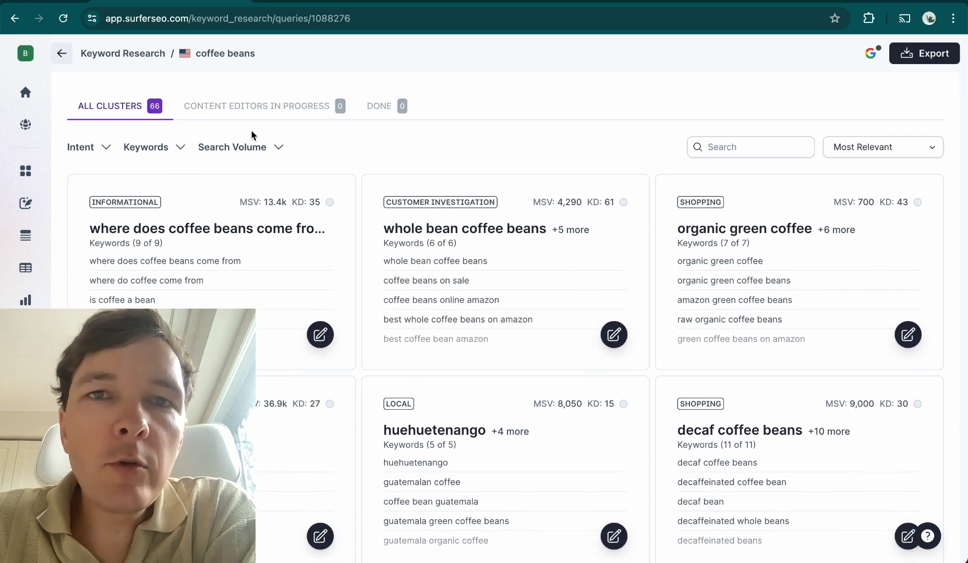
pyautogui.click(95, 146)
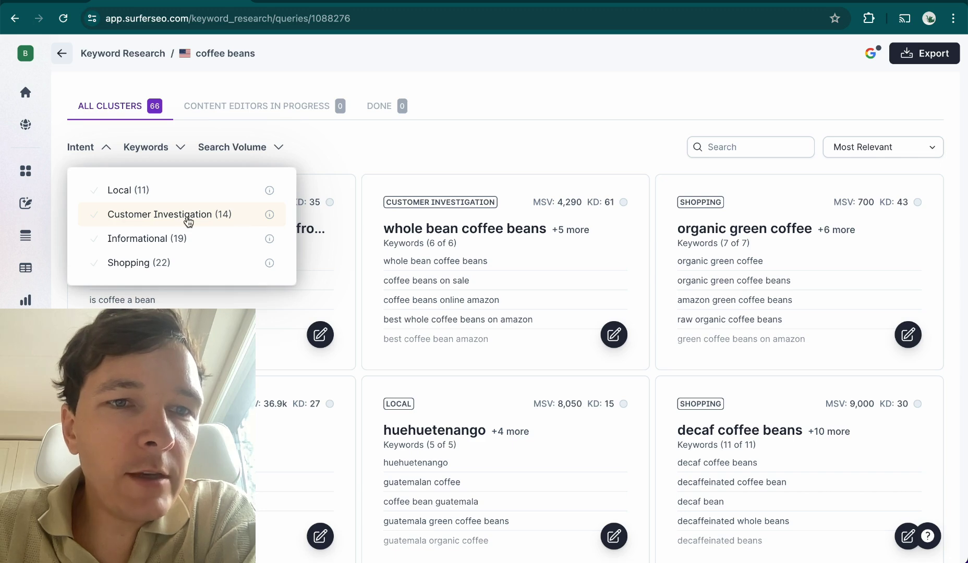
pyautogui.click(562, 130)
# - Compare the intent labels, search volume and keyword difficulty on the first coffee beans clusters
pyautogui.scroll(-1, 423, 151)
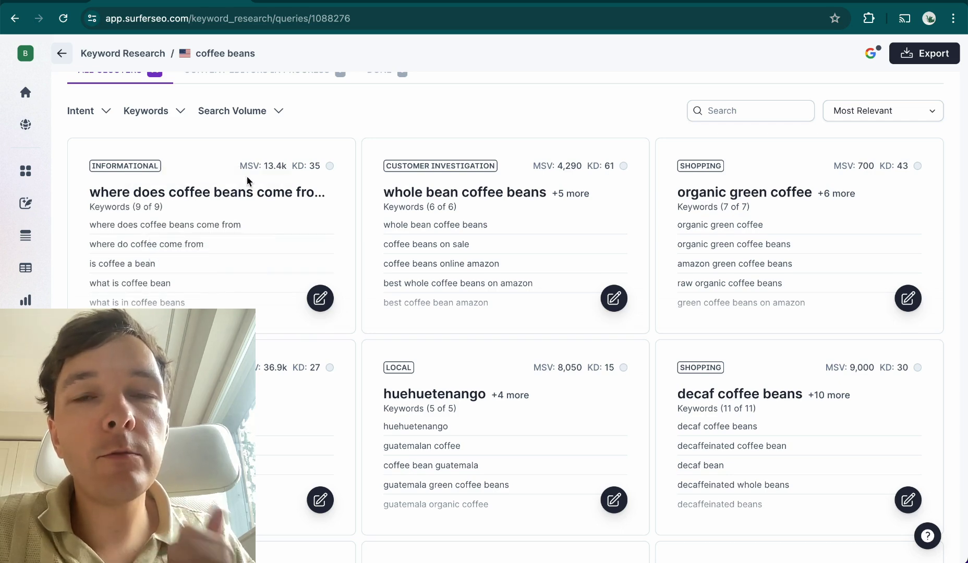
pyautogui.scroll(1, 247, 176)
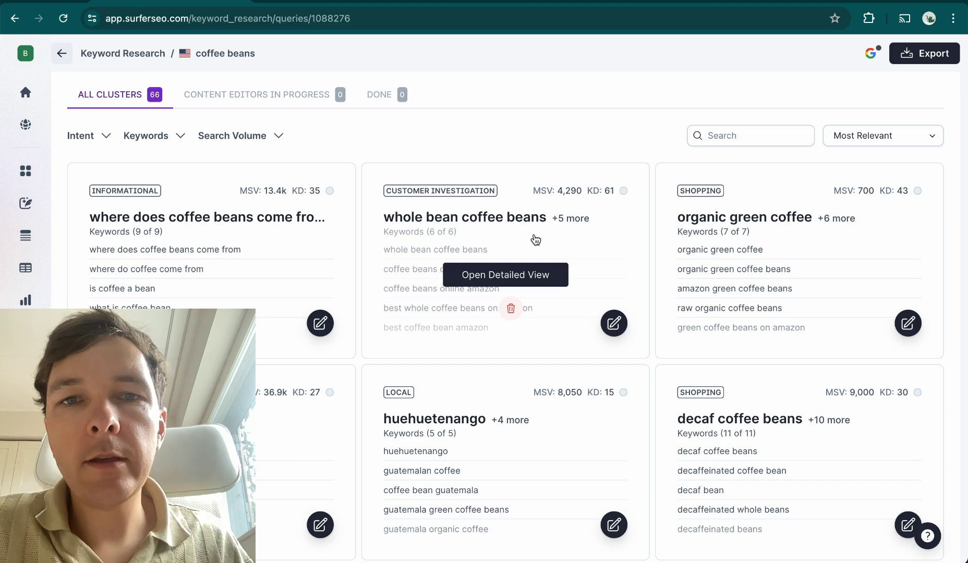
pyautogui.moveTo(443, 191)
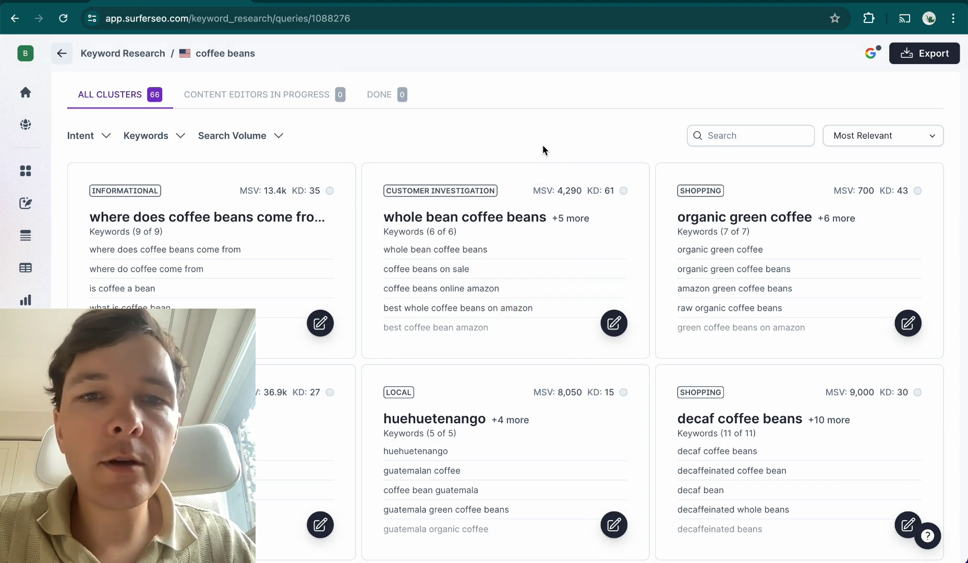
pyautogui.scroll(-2, 543, 147)
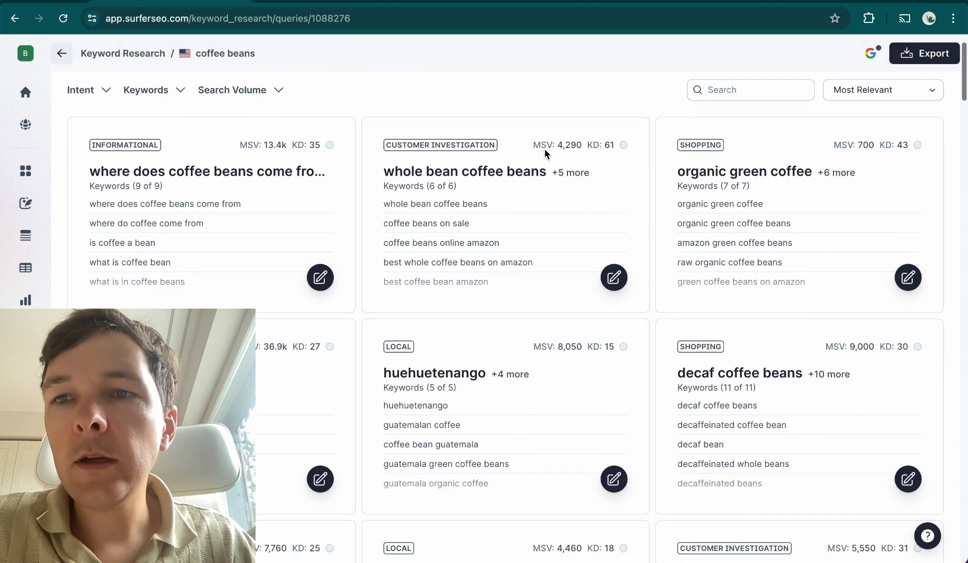
pyautogui.moveTo(695, 144)
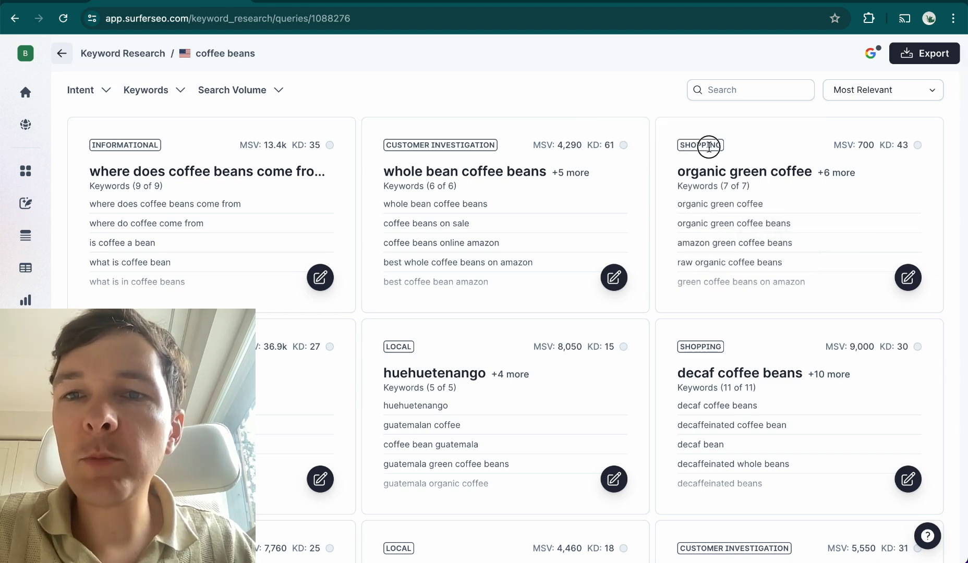
pyautogui.scroll(2, 824, 211)
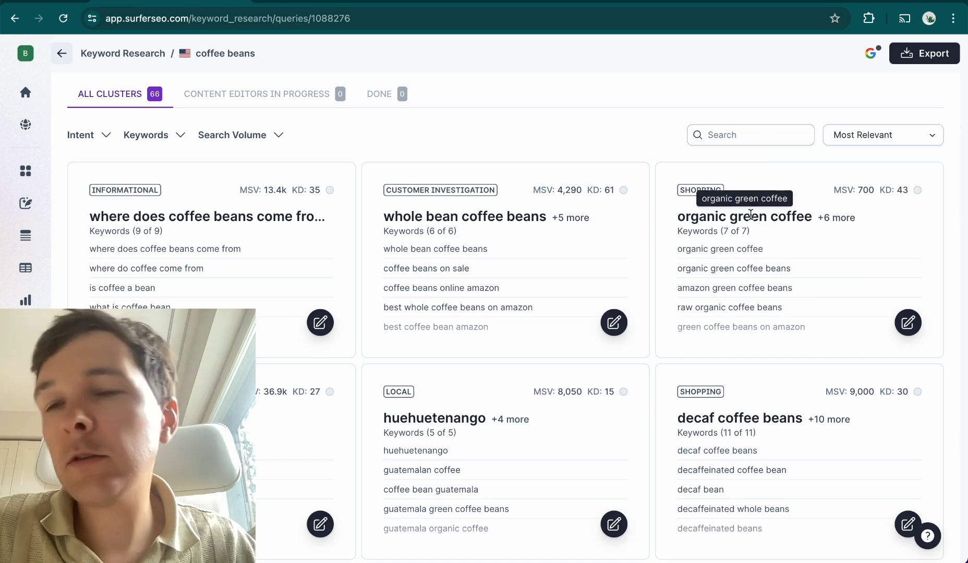
# - Browse further through the coffee beans keyword clusters to examine their article ideas and grouped keywords, then return to the start of the list
pyautogui.scroll(-1, 751, 217)
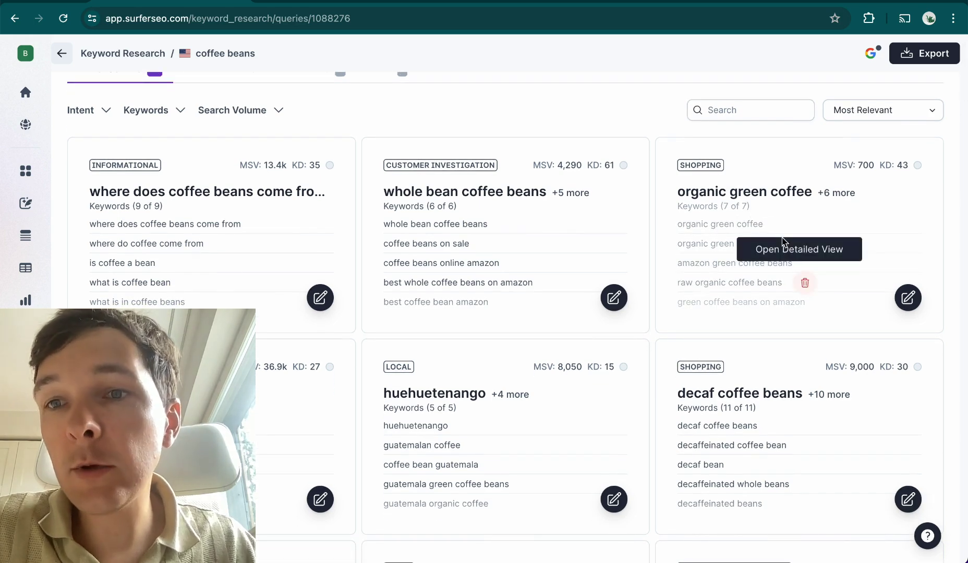
pyautogui.scroll(-5, 589, 176)
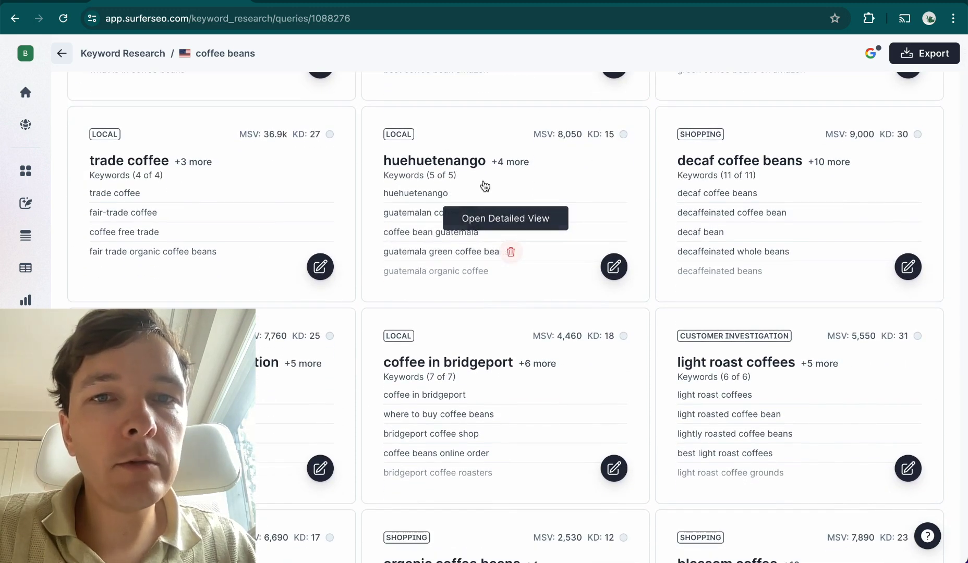
pyautogui.scroll(-3, 474, 196)
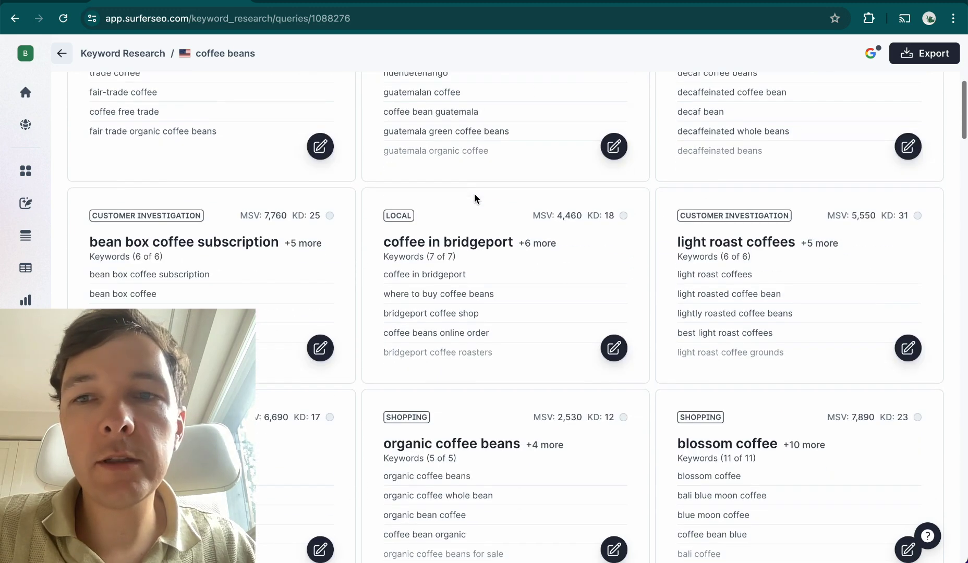
pyautogui.scroll(-1, 654, 290)
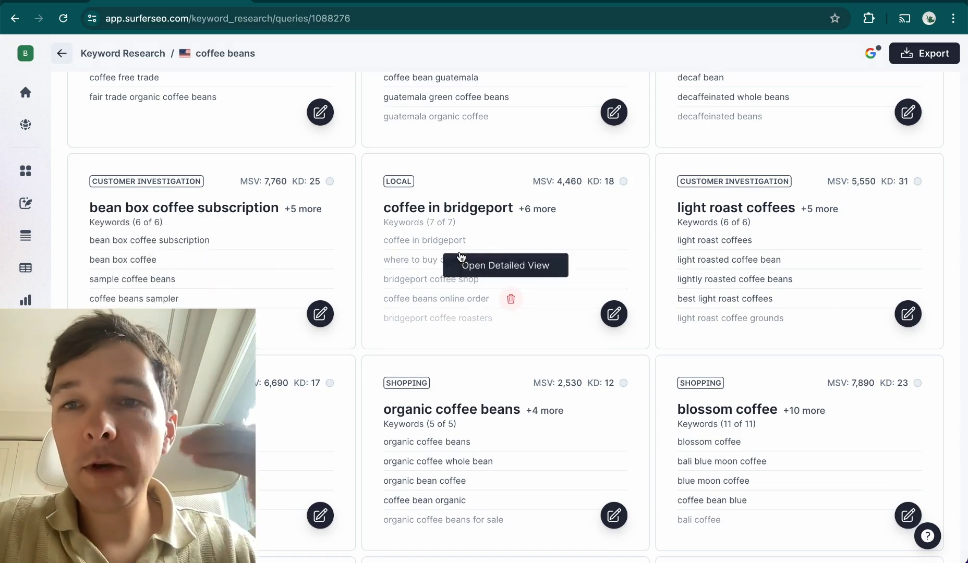
pyautogui.scroll(-4, 460, 253)
pyautogui.scroll(-2, 459, 253)
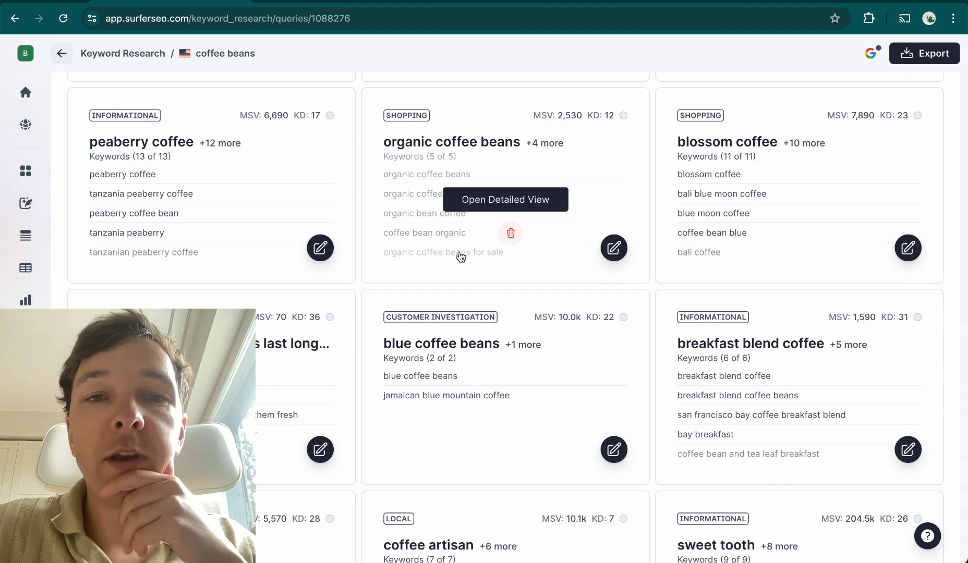
pyautogui.scroll(-4, 460, 254)
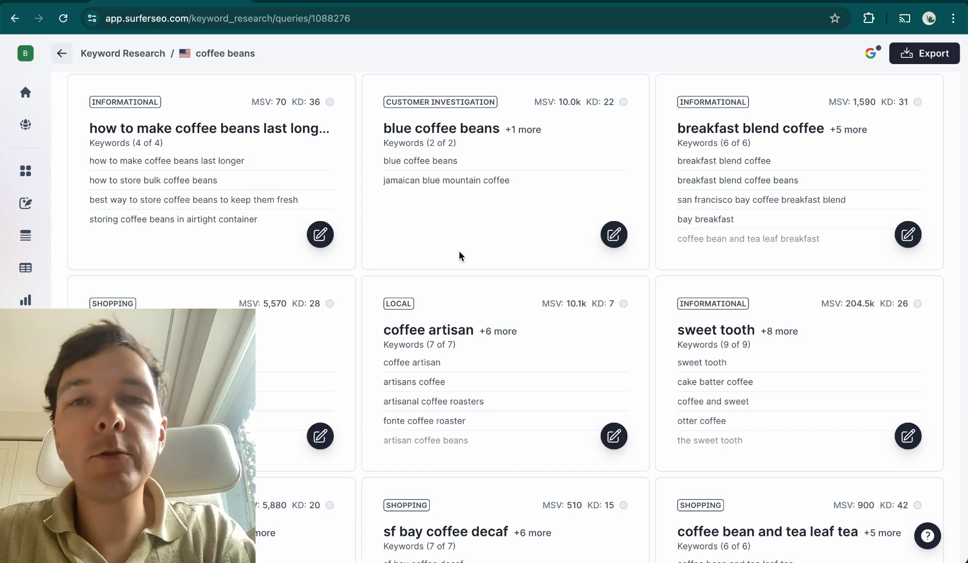
pyautogui.scroll(-1, 459, 256)
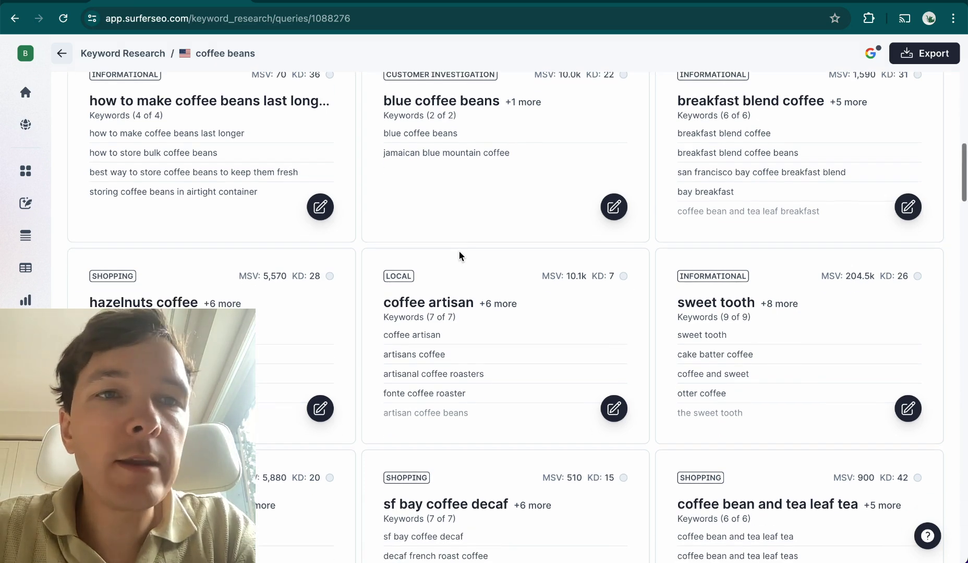
pyautogui.scroll(-8, 459, 256)
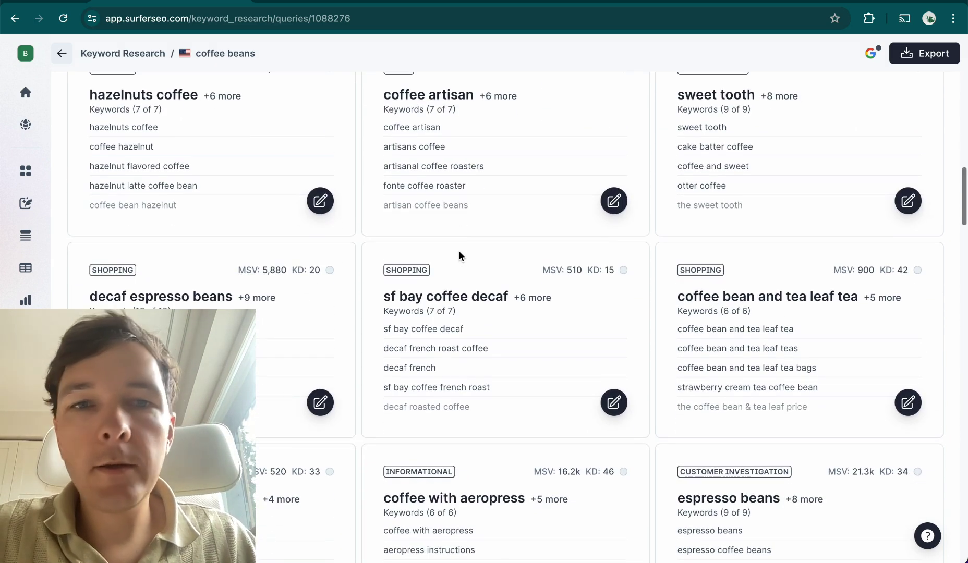
pyautogui.scroll(15, 459, 251)
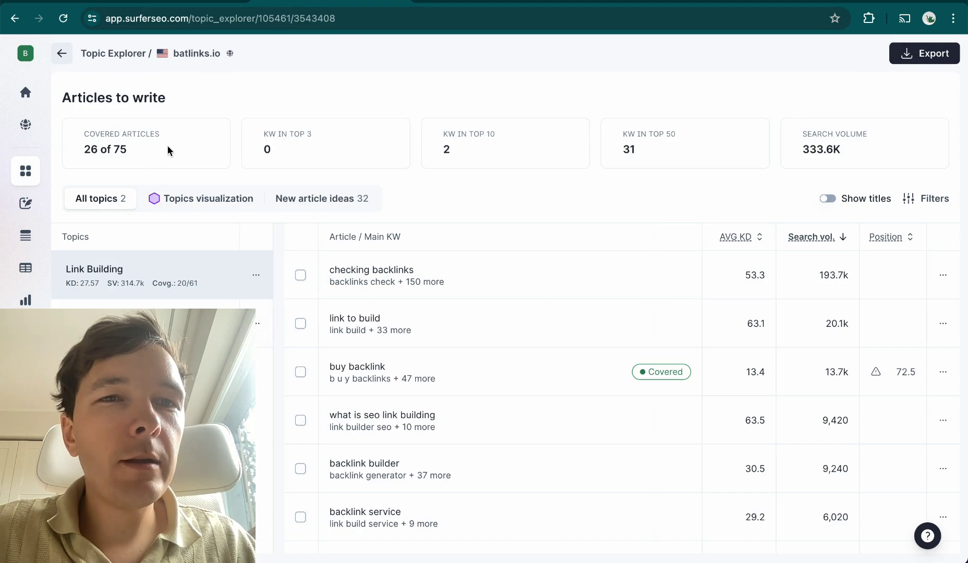
# - Examine the Link Building article ideas in the batlinks.io domain map, including coverage, difficulty, search volume and position
pyautogui.moveTo(174, 53); pyautogui.dragTo(233, 54)
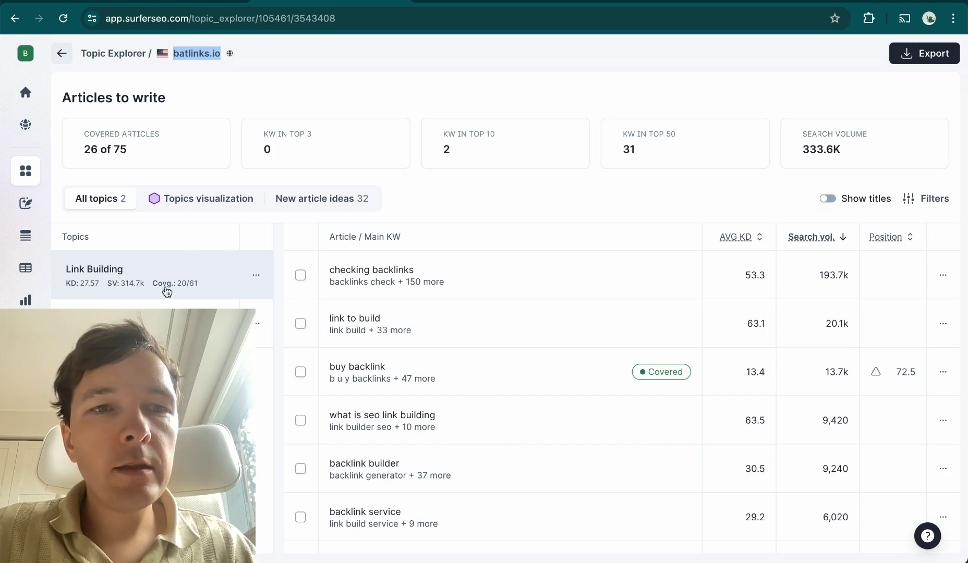
pyautogui.scroll(-1, 484, 345)
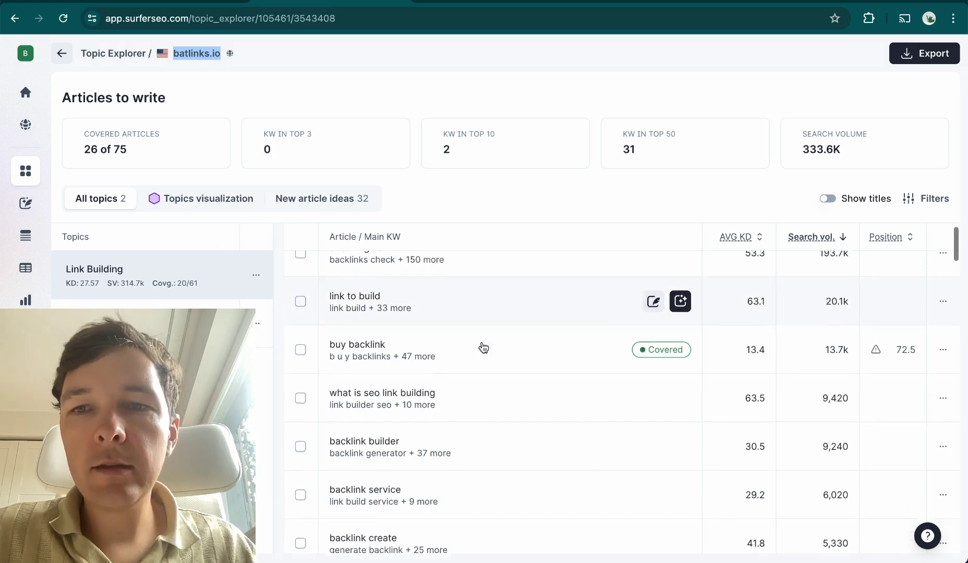
pyautogui.scroll(1, 482, 345)
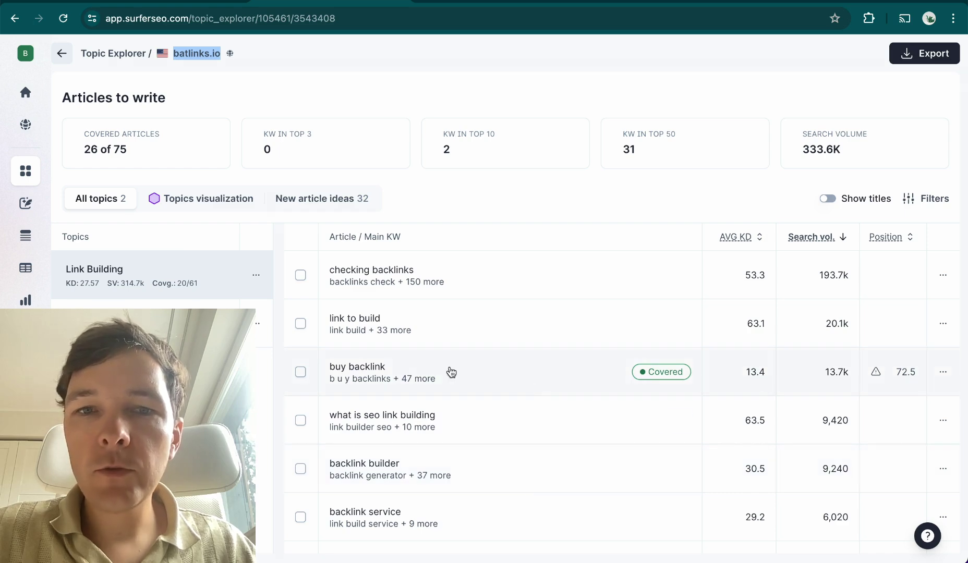
pyautogui.scroll(-1, 448, 372)
pyautogui.scroll(1, 472, 237)
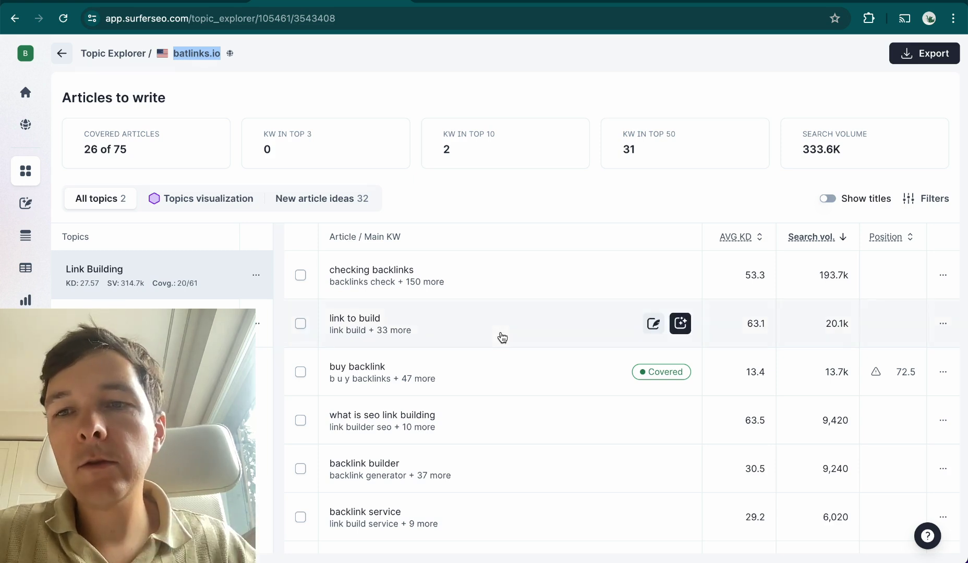
pyautogui.scroll(-5, 502, 337)
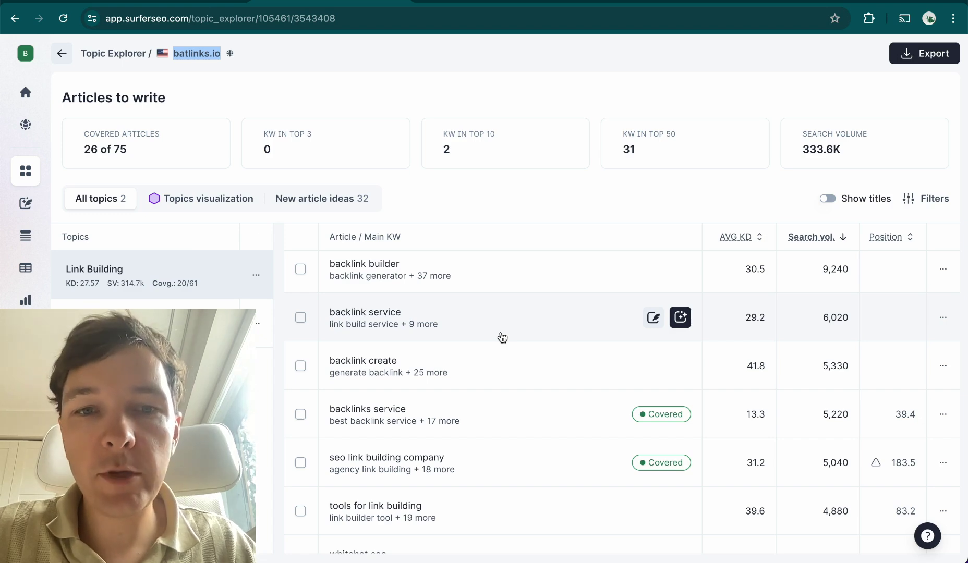
# - Open the covered buy backlink article idea, review its keywords' difficulty, search volume, position and coverage status, and close its details
pyautogui.scroll(-1, 499, 339)
pyautogui.scroll(6, 500, 339)
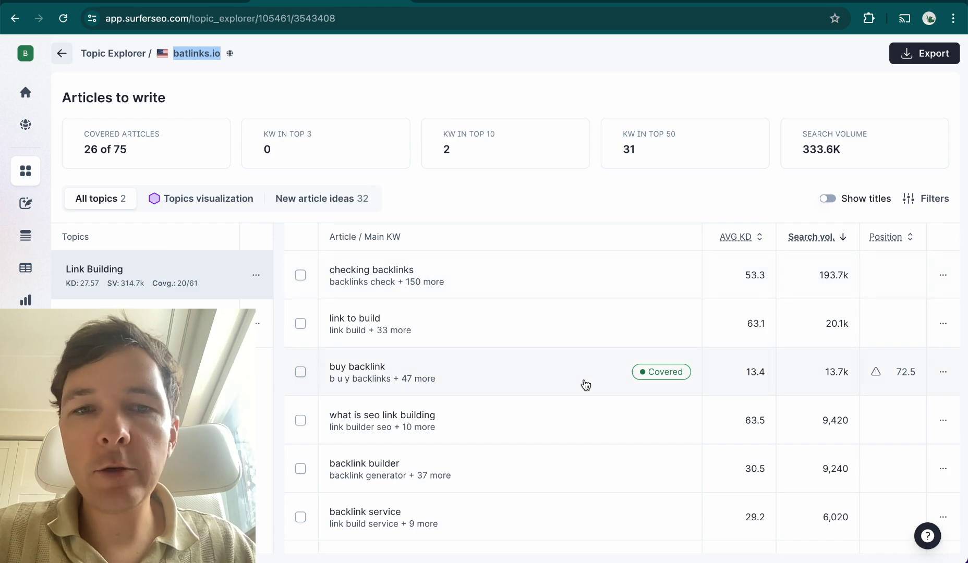
pyautogui.scroll(-2, 584, 384)
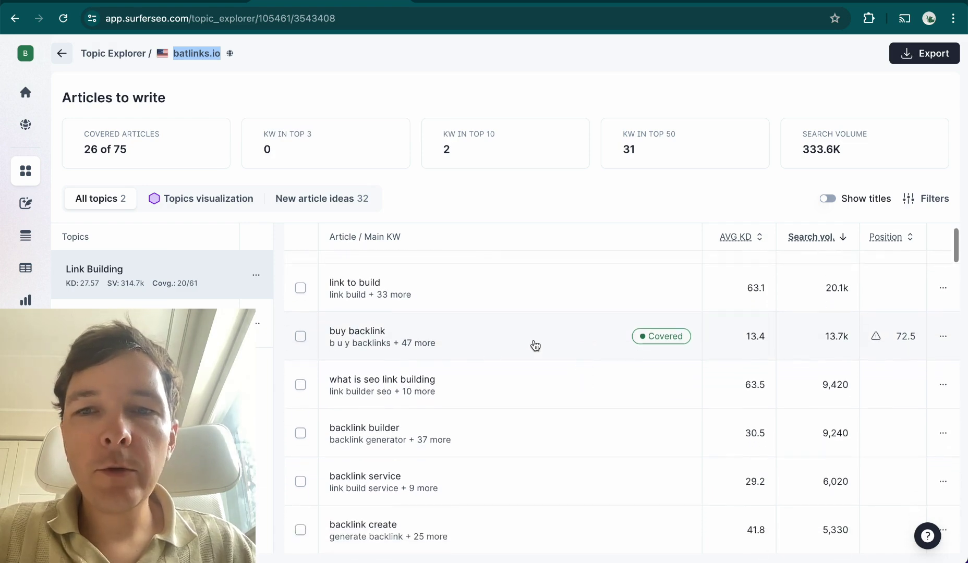
pyautogui.click(460, 342)
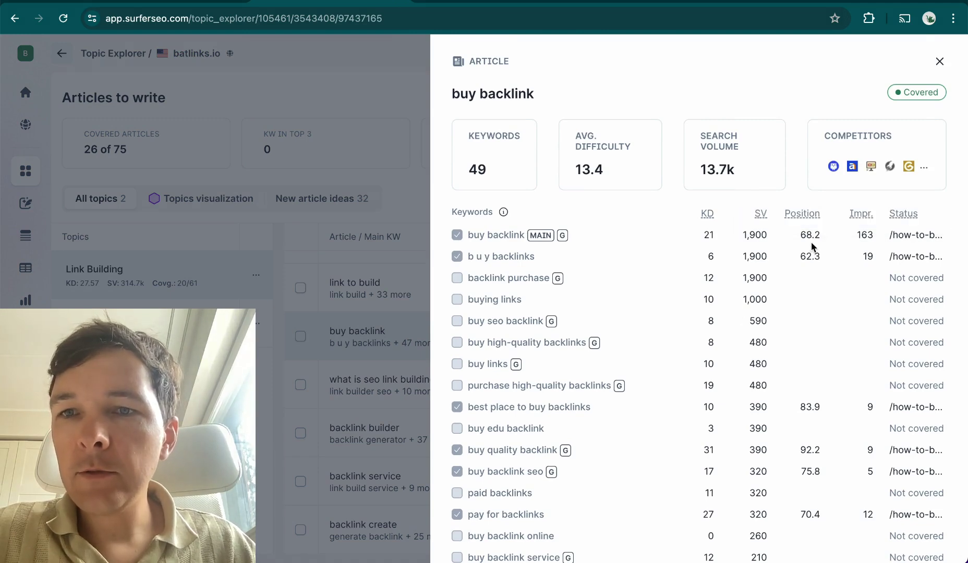
pyautogui.moveTo(799, 234); pyautogui.dragTo(829, 236)
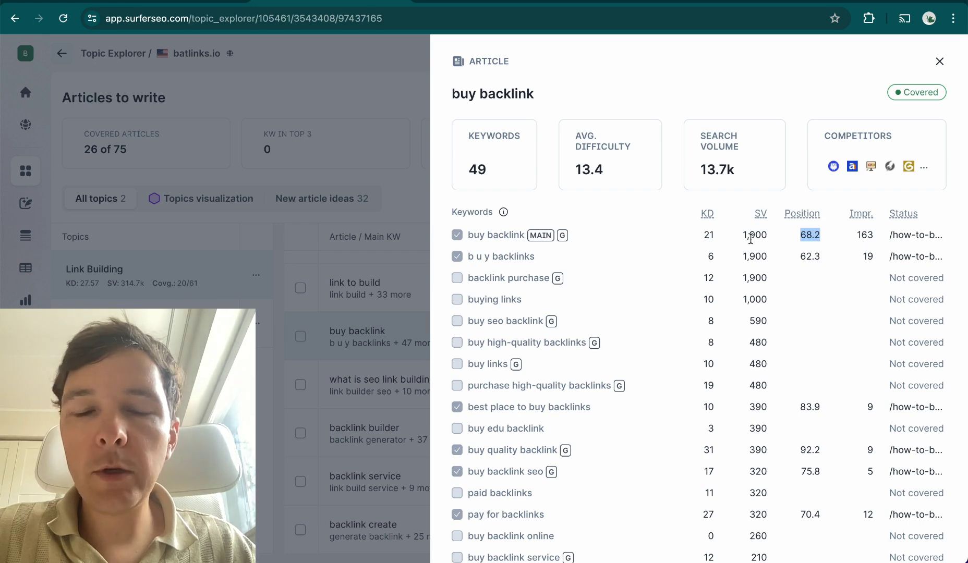
pyautogui.scroll(1, 560, 396)
pyautogui.scroll(-14, 575, 462)
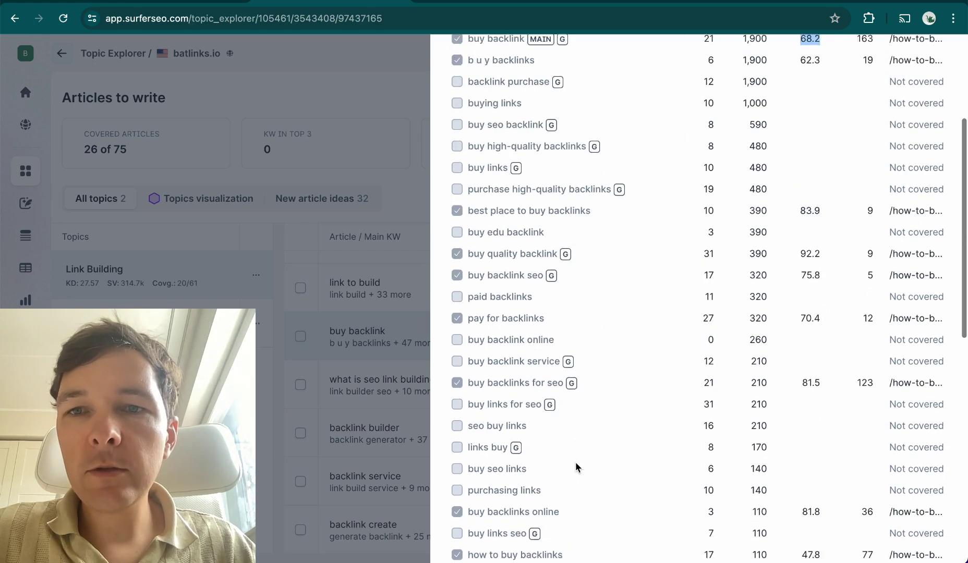
pyautogui.scroll(15, 540, 192)
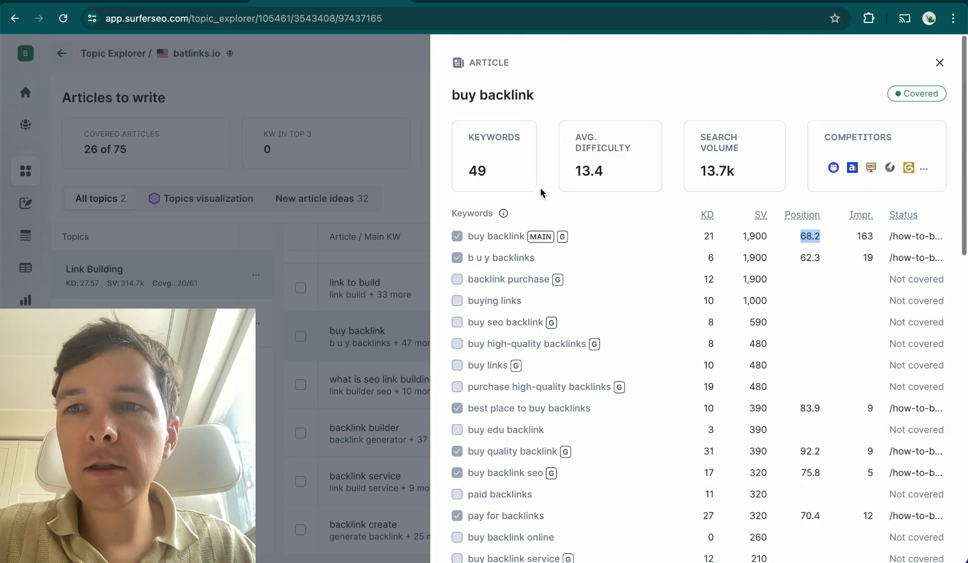
pyautogui.scroll(-3, 790, 249)
pyautogui.scroll(2, 790, 249)
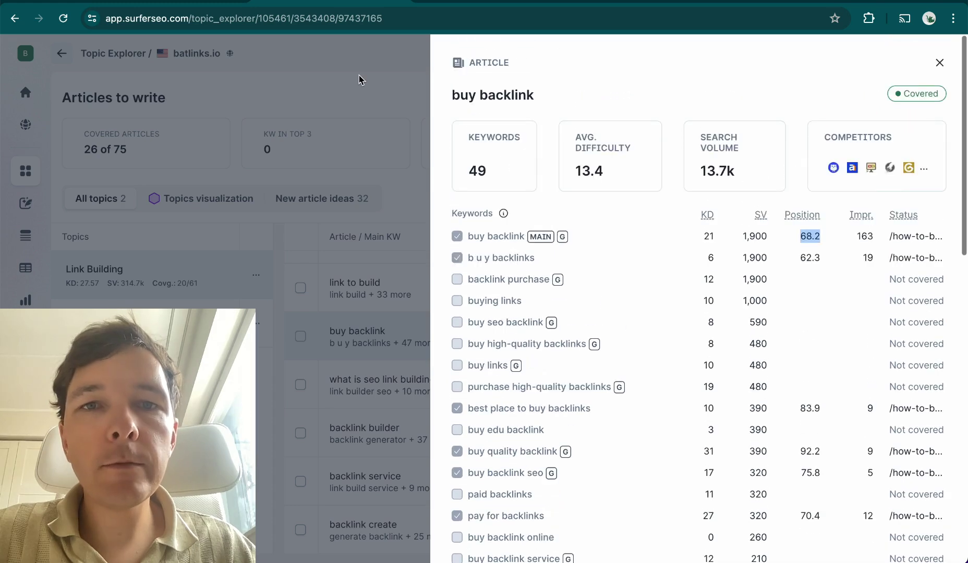
pyautogui.click(358, 75)
# - Examine the Link Building topic's difficulty, search volume and coverage figures alongside its covered and uncovered article ideas
pyautogui.scroll(-1, 459, 413)
pyautogui.scroll(2, 465, 385)
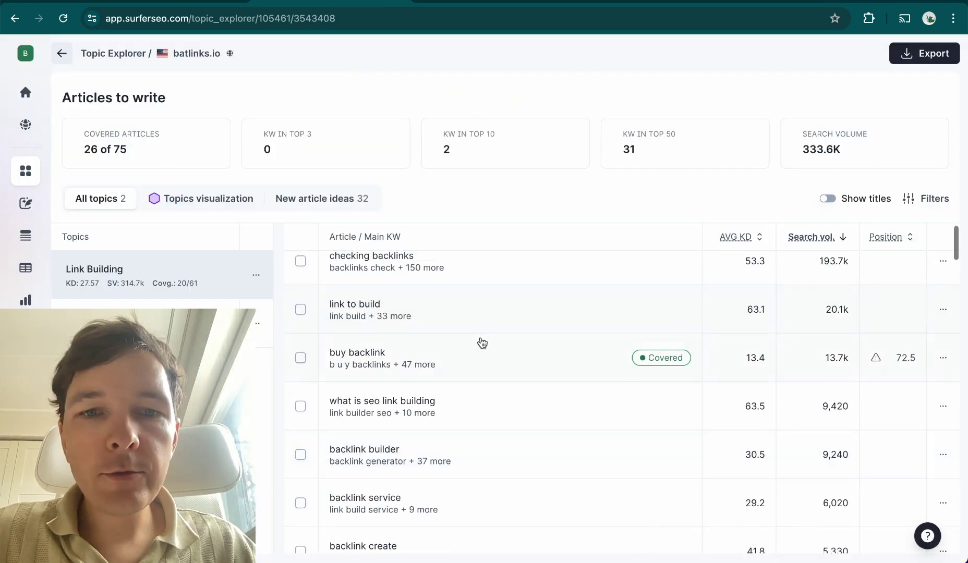
pyautogui.scroll(-1, 479, 341)
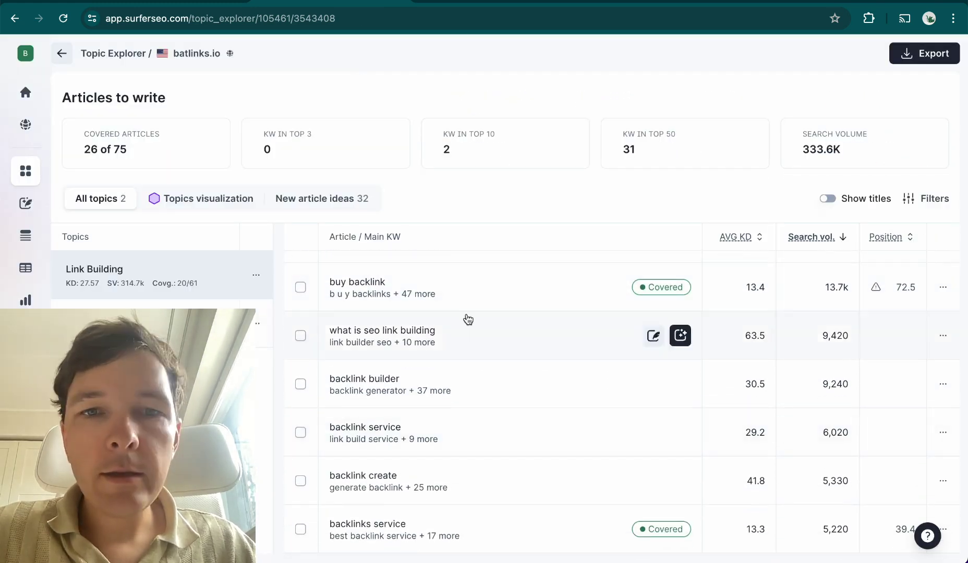
pyautogui.scroll(-1, 467, 393)
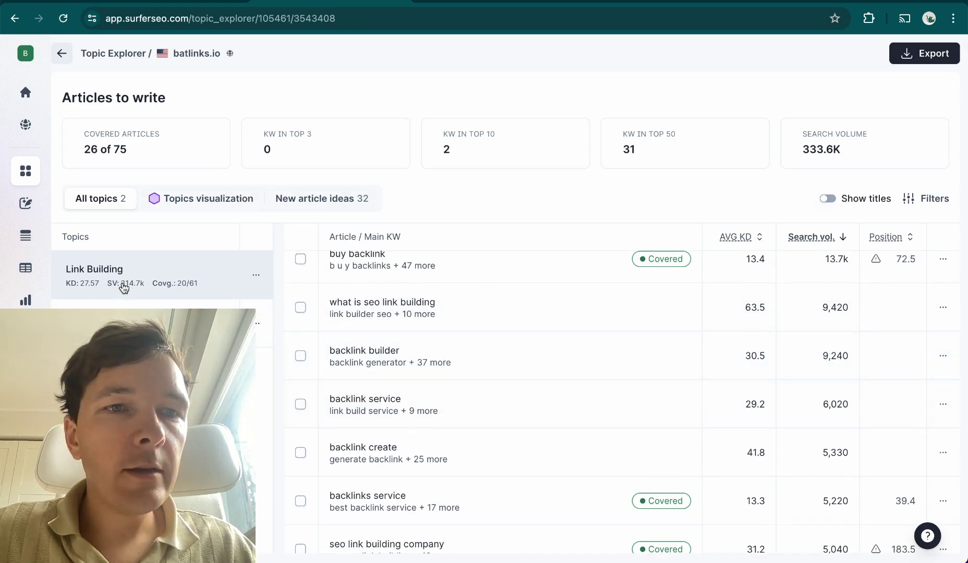
pyautogui.scroll(5, 124, 287)
pyautogui.hscroll(-2, 124, 287)
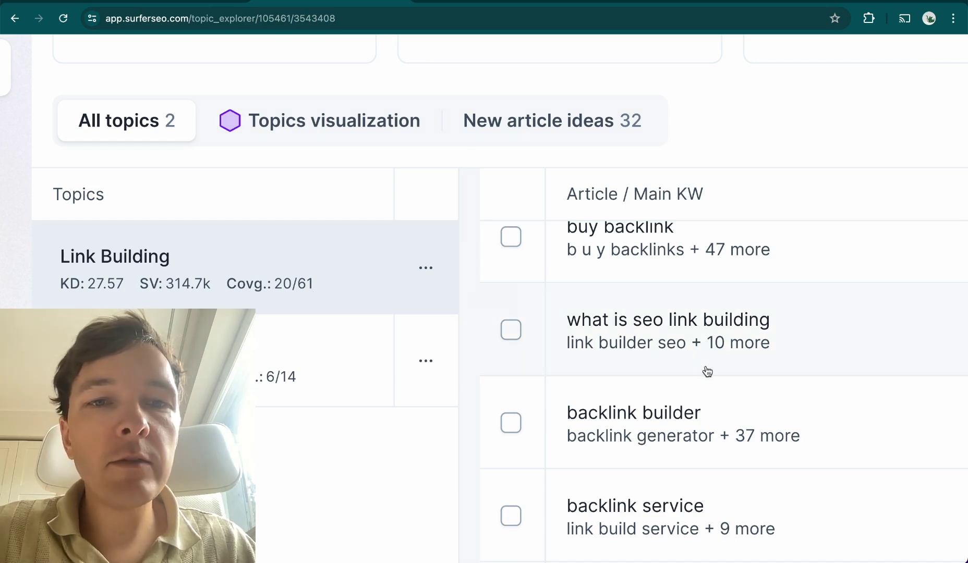
pyautogui.scroll(-5, 694, 465)
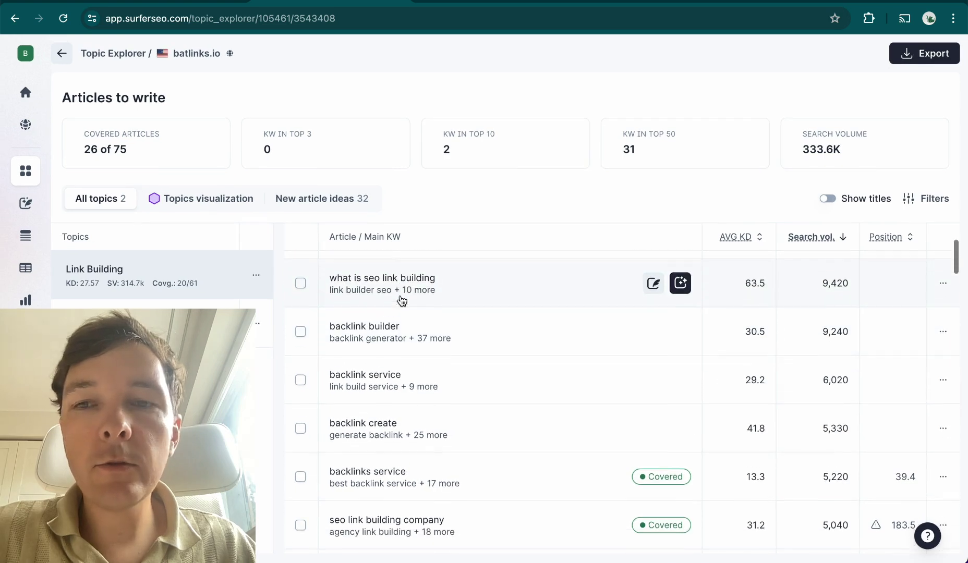
pyautogui.scroll(-1, 399, 300)
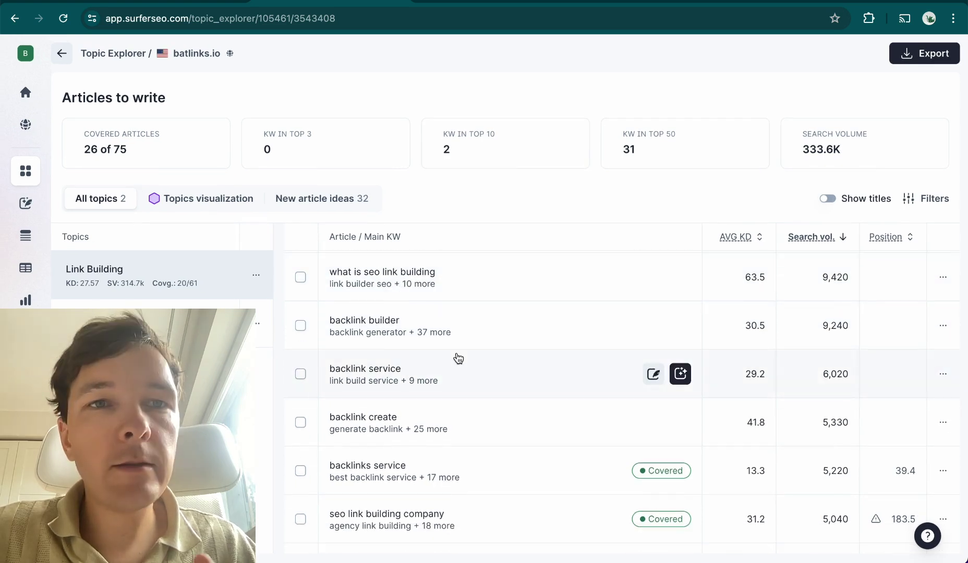
pyautogui.scroll(1, 458, 358)
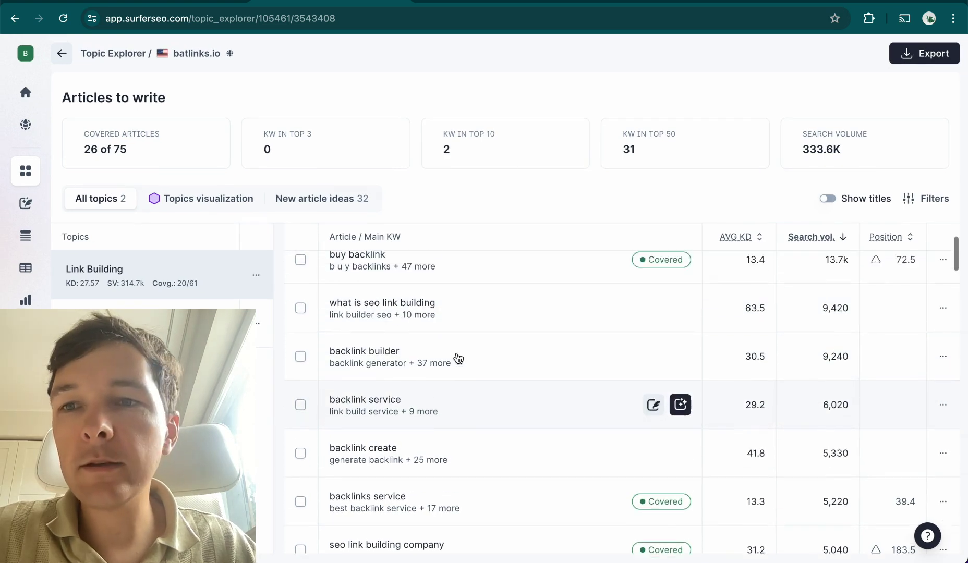
# - Show suggested titles for the Link Building article ideas, look through them, and switch back to the main keywords
pyautogui.click(828, 202)
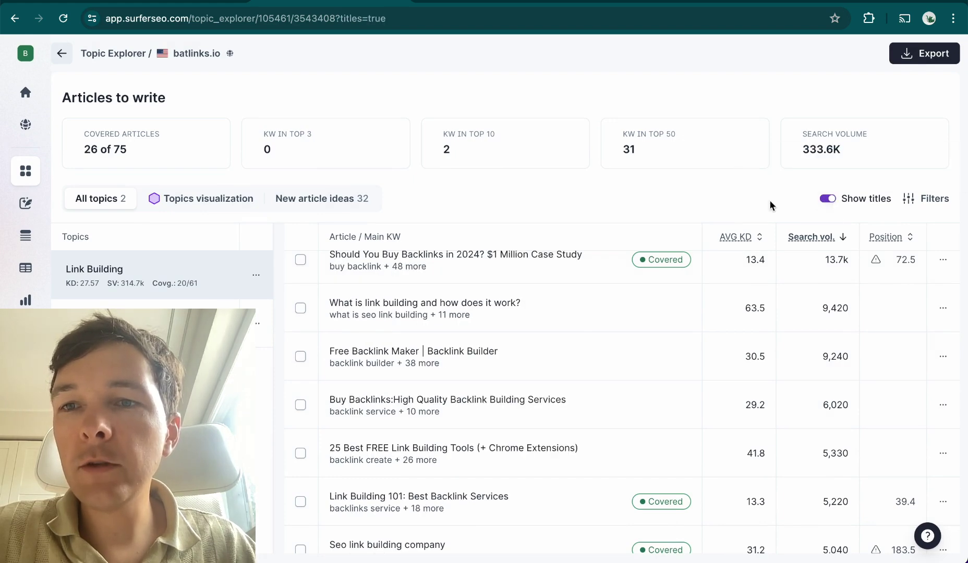
pyautogui.scroll(2, 617, 371)
pyautogui.scroll(-4, 619, 372)
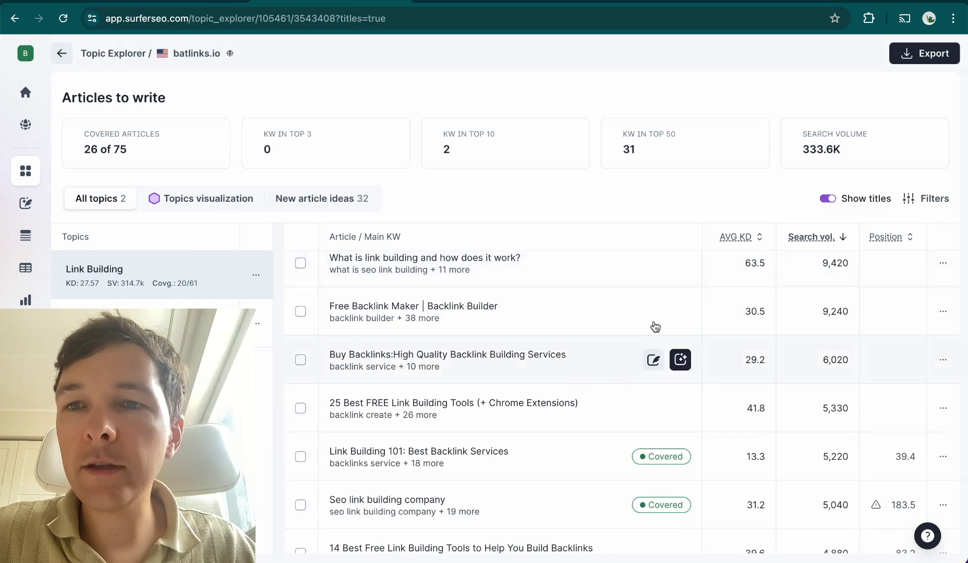
pyautogui.click(831, 202)
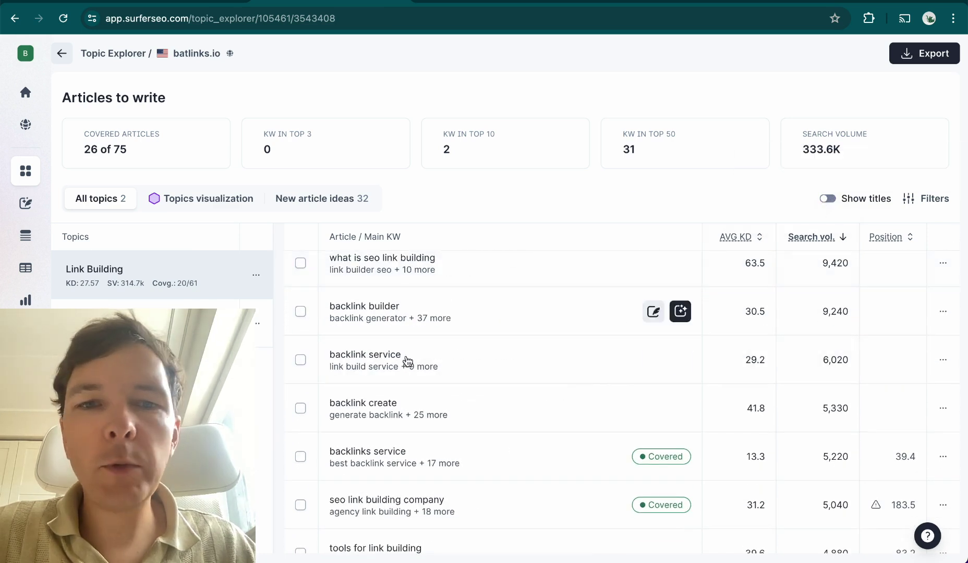
# - Browse further down the Link Building article ideas, comparing uncovered ones by keyword difficulty, search volume and position
pyautogui.scroll(-1, 396, 365)
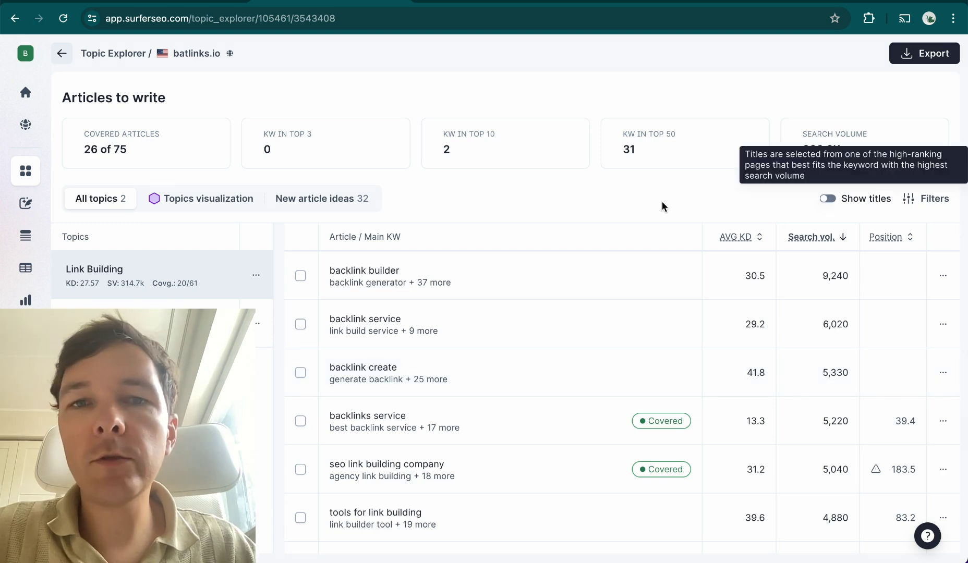
pyautogui.scroll(-3, 557, 376)
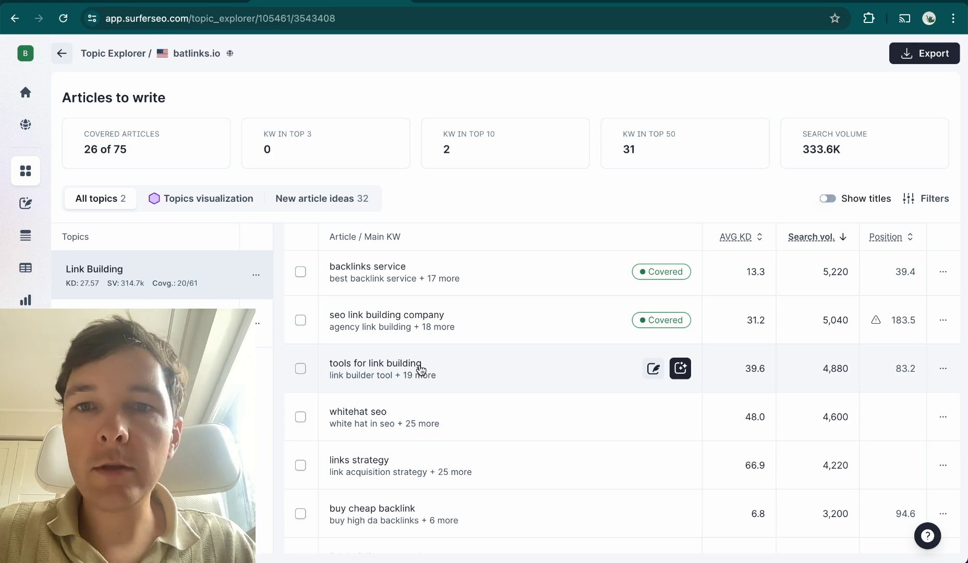
pyautogui.scroll(-1, 508, 369)
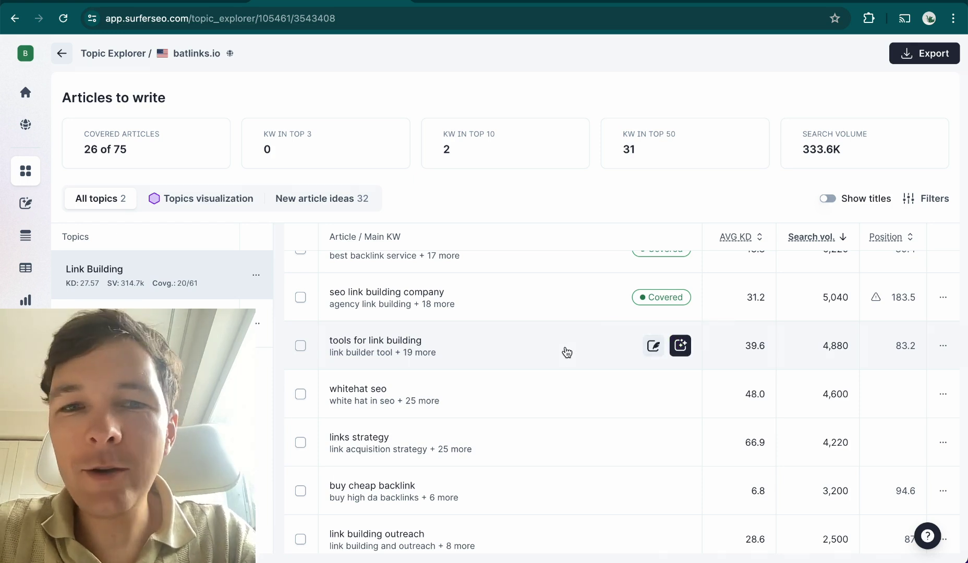
pyautogui.scroll(-1, 566, 352)
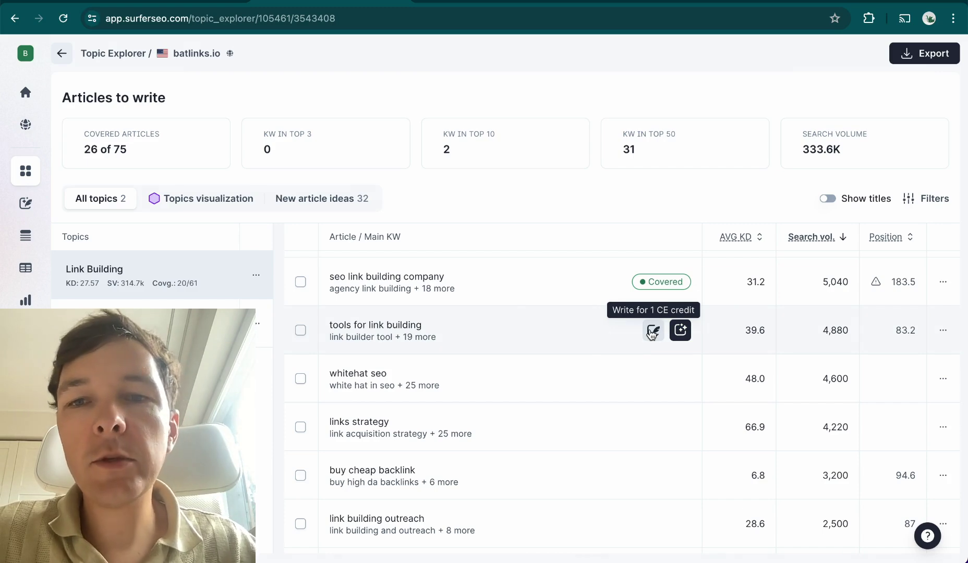
pyautogui.scroll(-1, 556, 342)
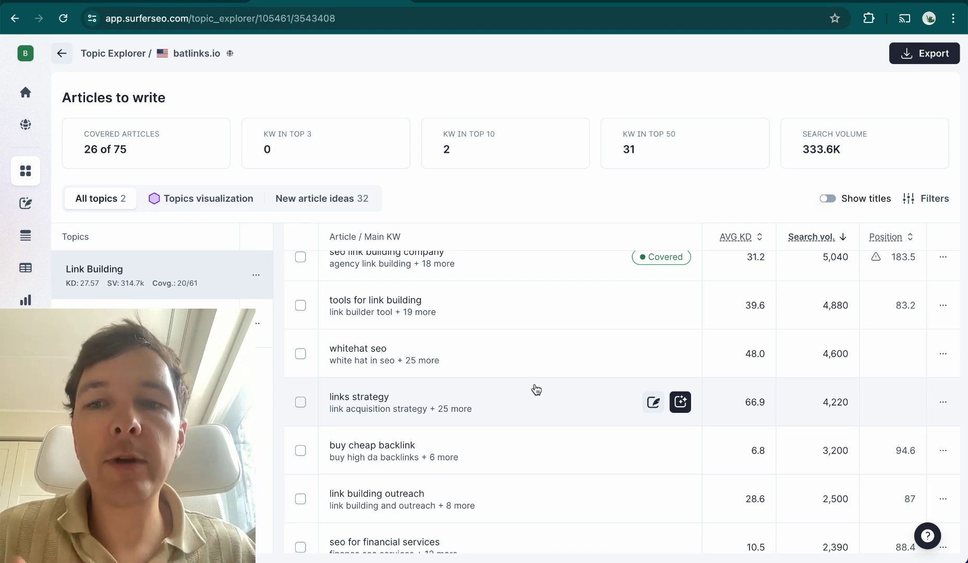
pyautogui.scroll(-2, 536, 389)
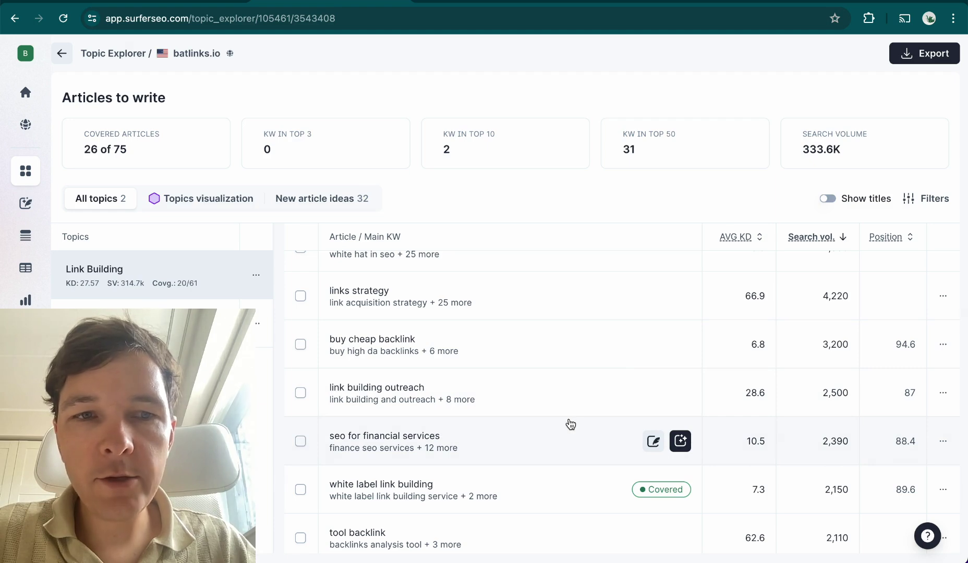
pyautogui.scroll(-2, 571, 424)
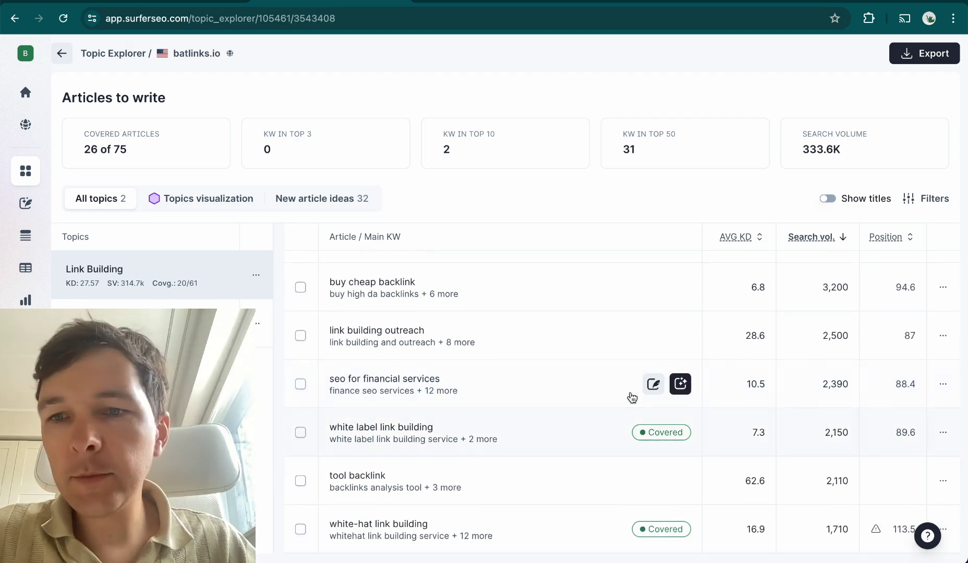
pyautogui.scroll(-5, 582, 334)
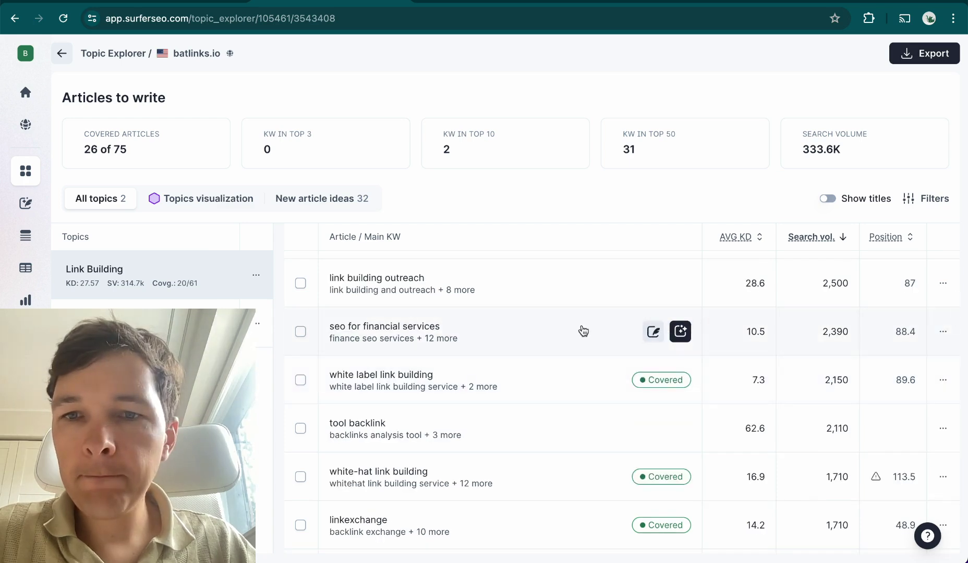
pyautogui.scroll(-10, 579, 338)
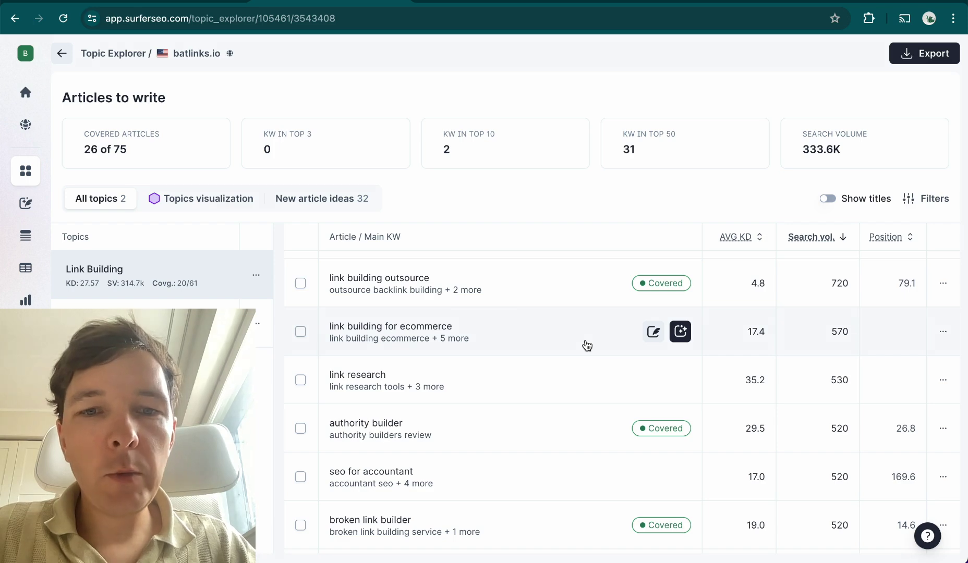
# - Open the link building for ecommerce article idea, check its grouped keywords and competitors, and close its details
pyautogui.scroll(-1, 587, 346)
pyautogui.click(538, 312)
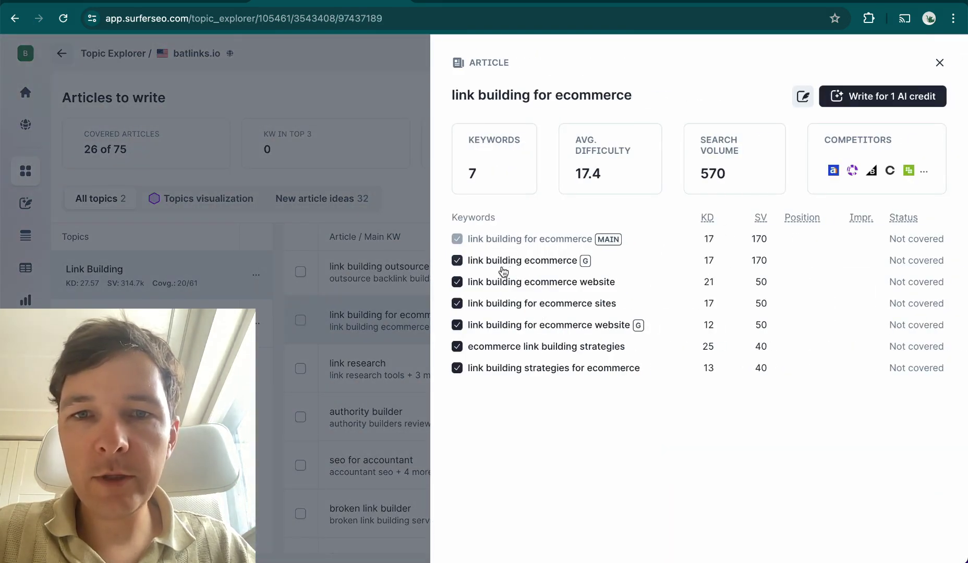
pyautogui.click(417, 319)
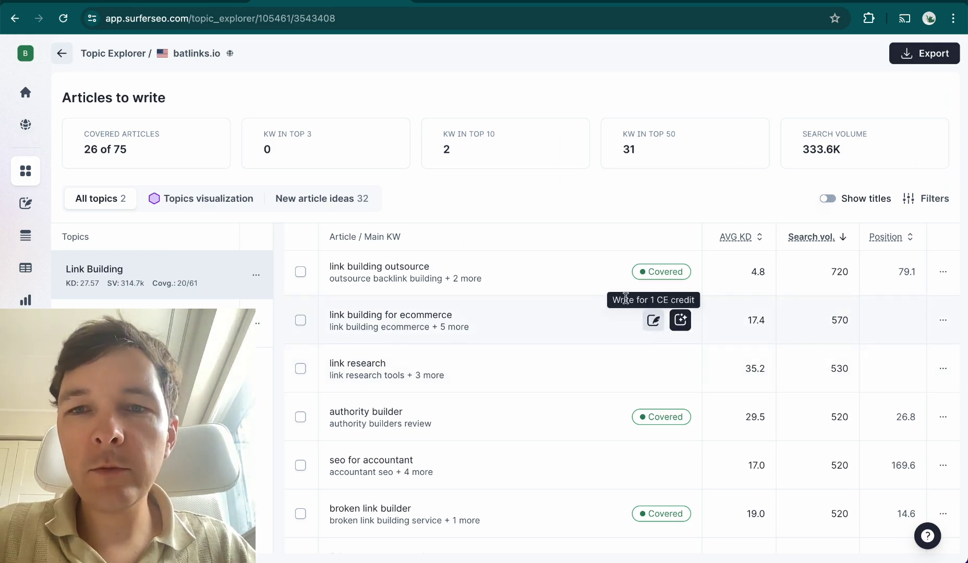
# - Create an article for the link building for ecommerce idea using 1 CE credit, and resume it once it is ready
pyautogui.click(652, 320)
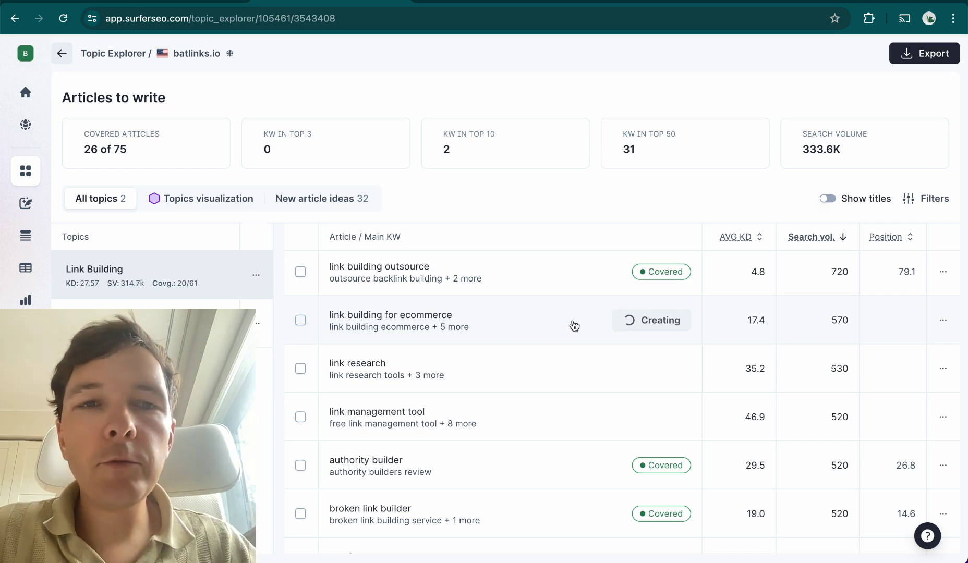
pyautogui.scroll(-1, 574, 326)
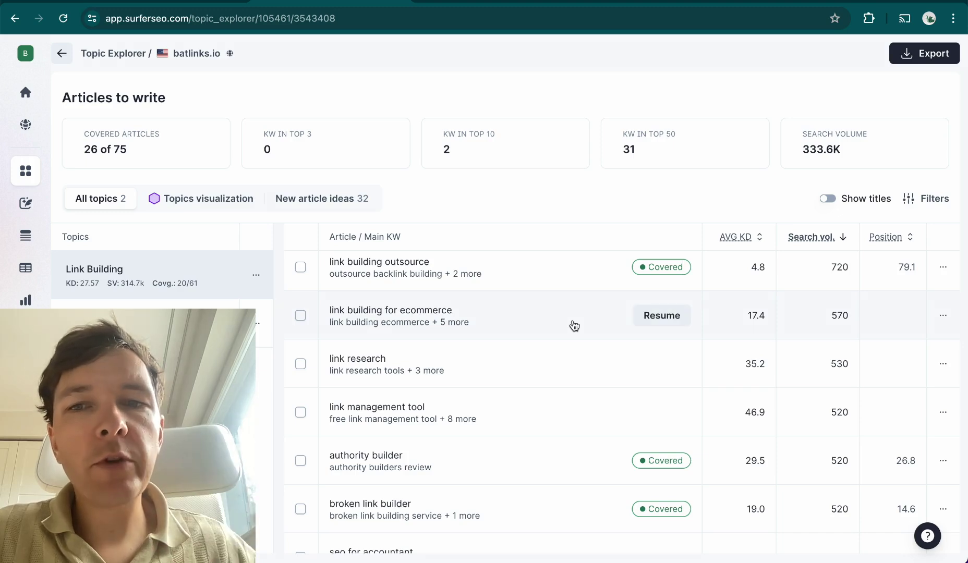
pyautogui.click(658, 316)
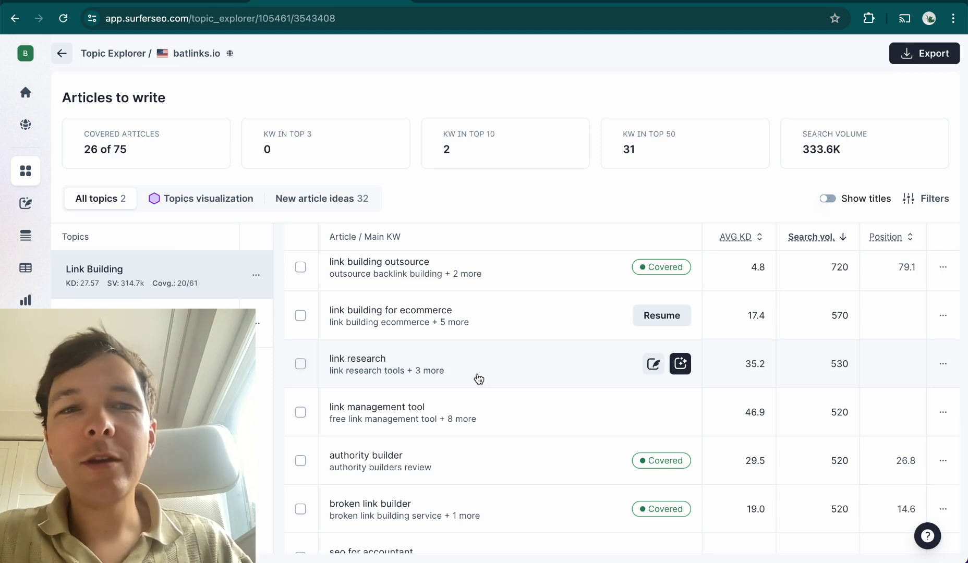
pyautogui.scroll(-1, 478, 379)
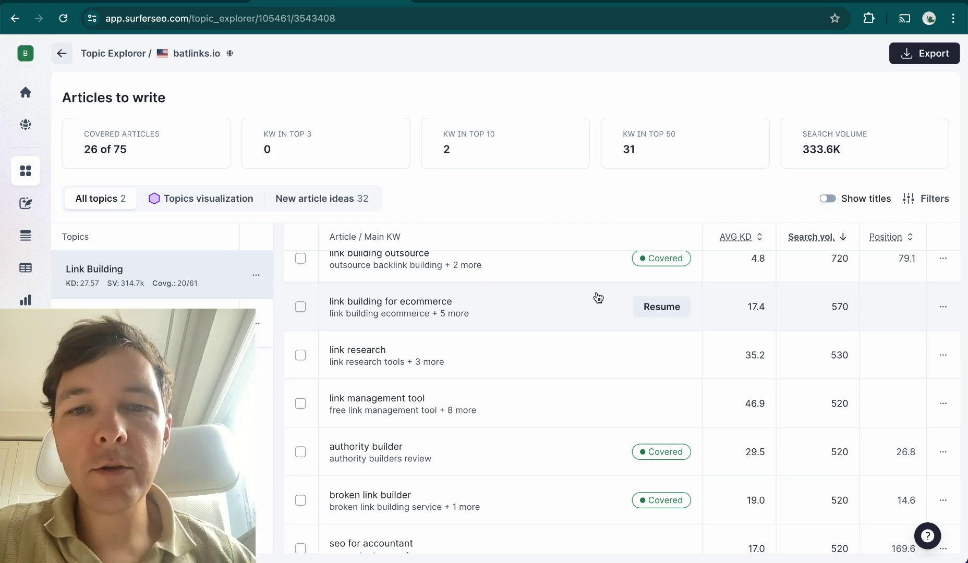
pyautogui.moveTo(626, 406)
pyautogui.scroll(-1, 625, 405)
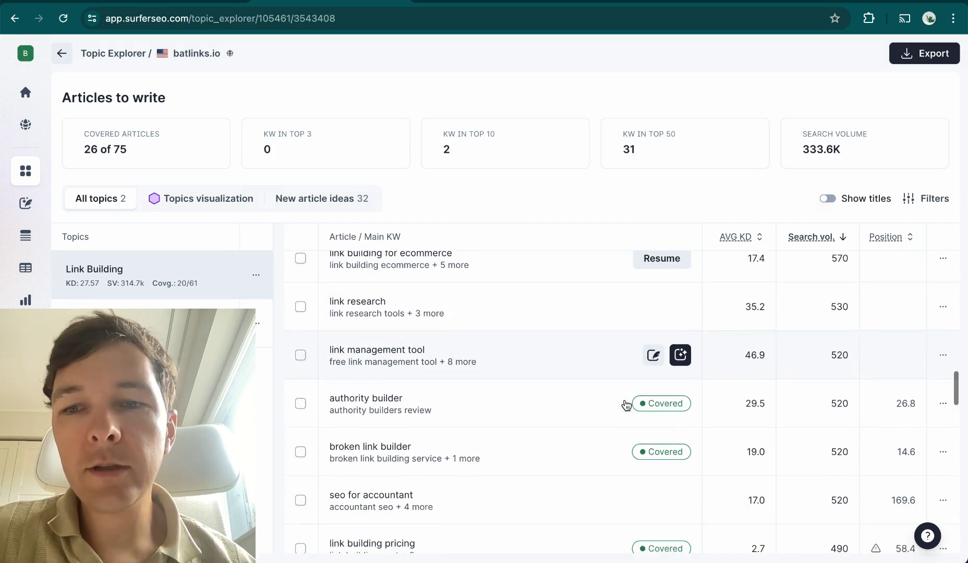
pyautogui.scroll(2, 609, 303)
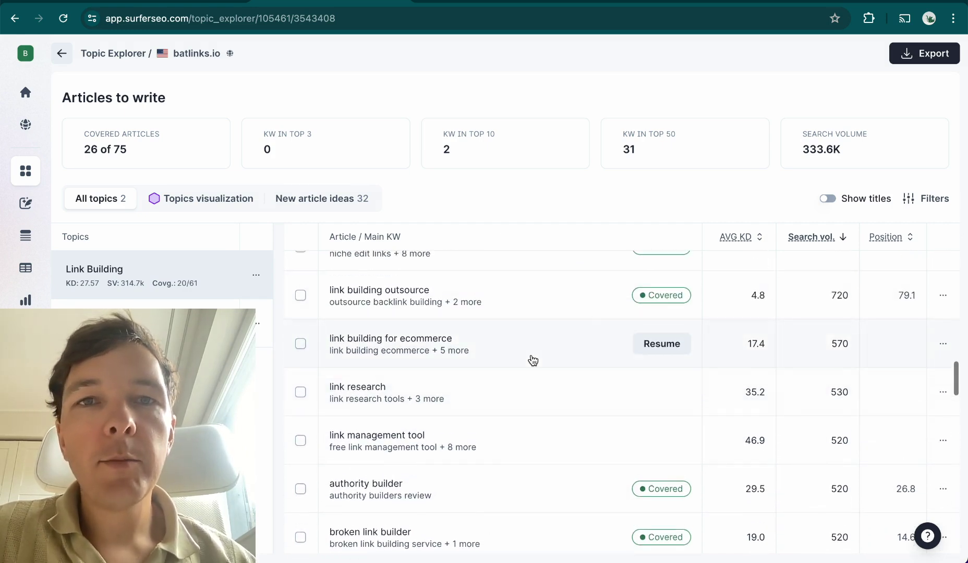
pyautogui.scroll(-1, 531, 360)
pyautogui.moveTo(532, 360)
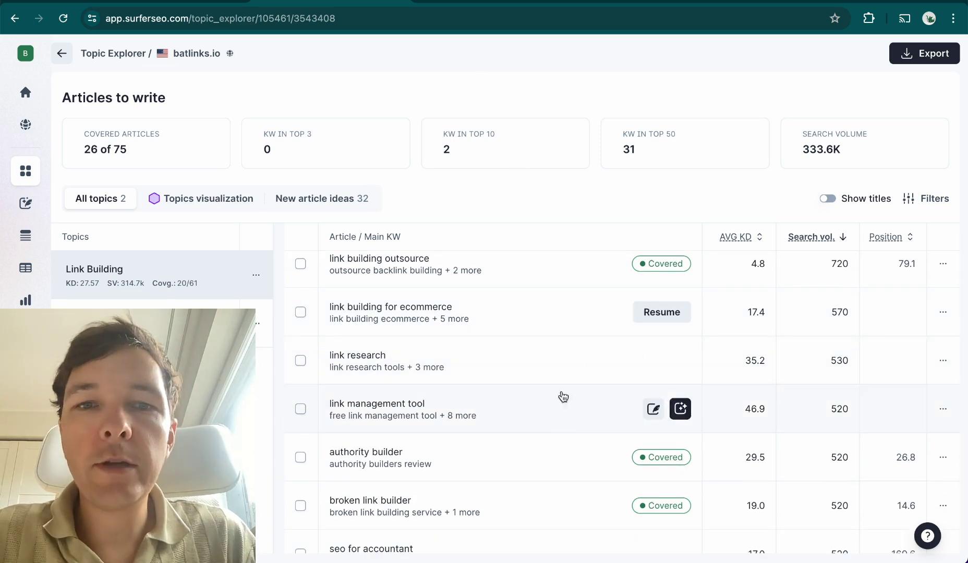
# - Switch to the link building for ecommerce draft and examine its suggested terms and their recommended usage ranges
pyautogui.click(506, 1)
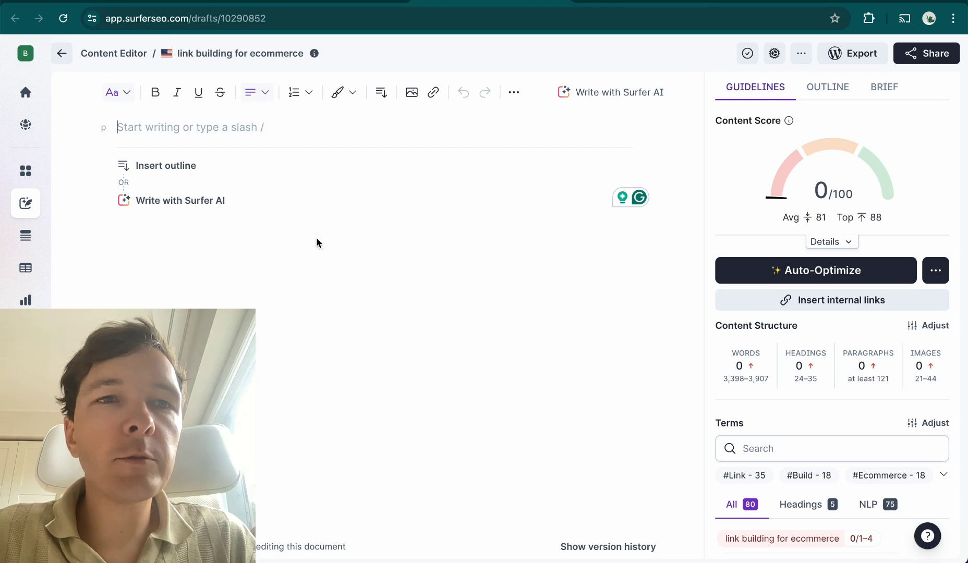
pyautogui.scroll(-10, 774, 446)
pyautogui.scroll(10, 774, 446)
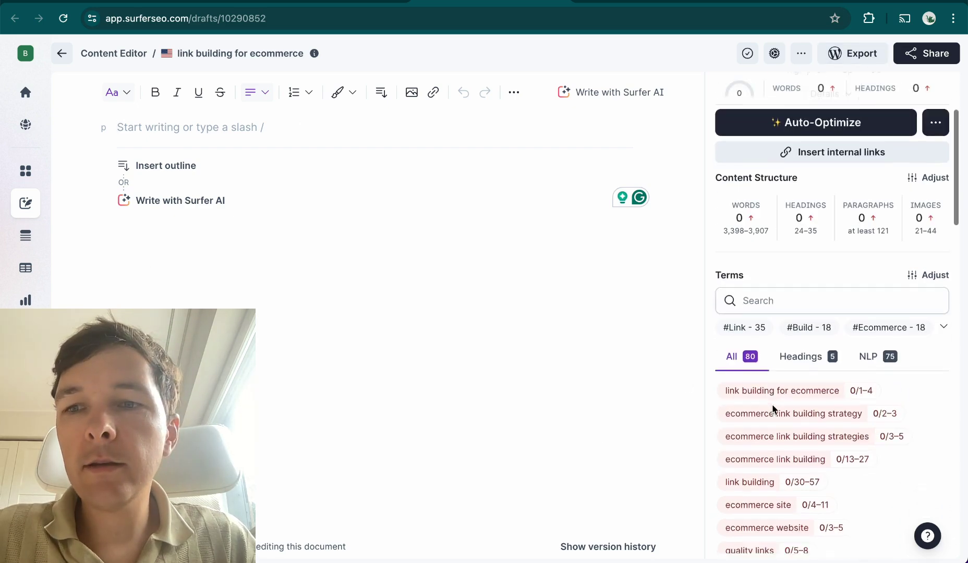
pyautogui.scroll(-5, 770, 403)
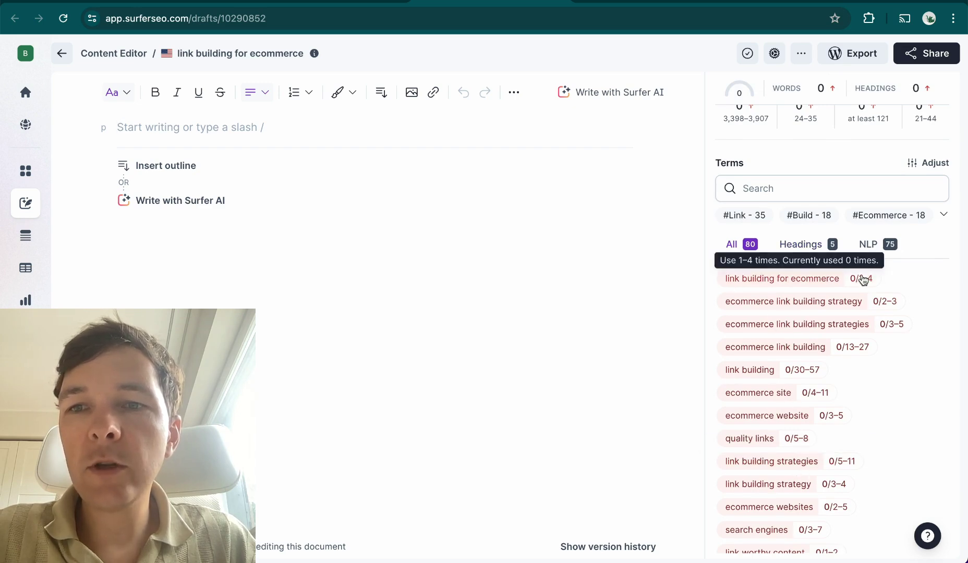
pyautogui.scroll(-5, 752, 445)
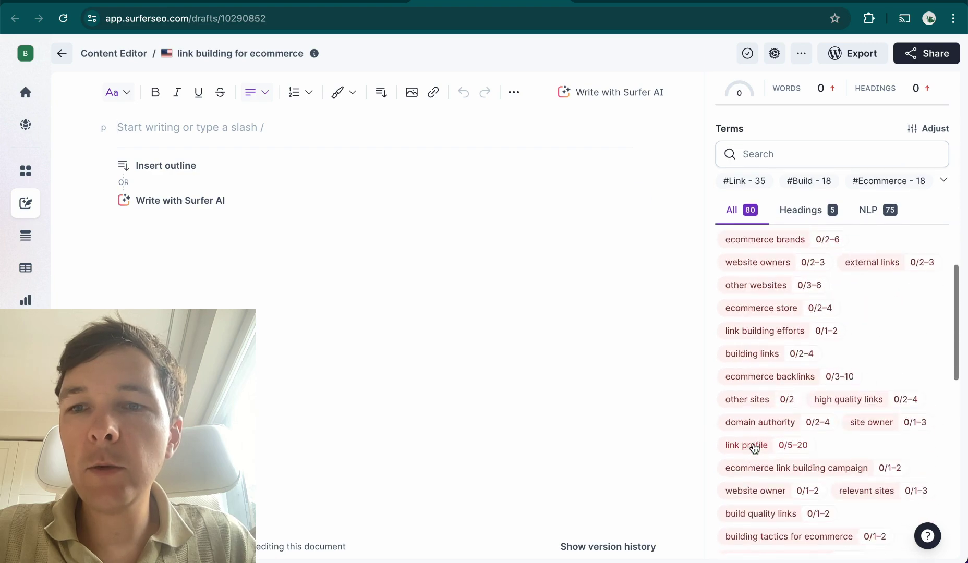
pyautogui.scroll(10, 723, 443)
pyautogui.scroll(-10, 827, 390)
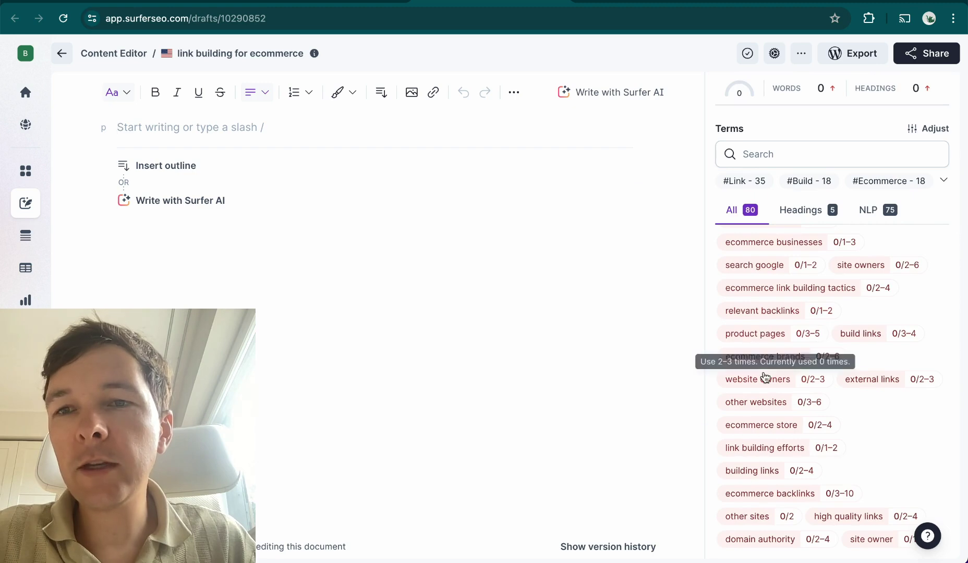
pyautogui.scroll(10, 764, 378)
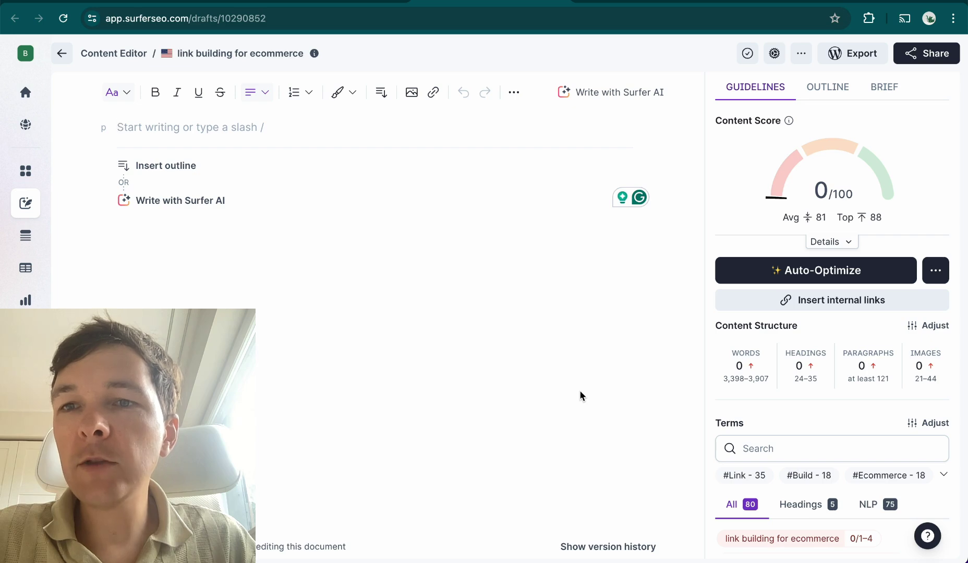
# - Examine the average and top competitor content scores in the draft's guidelines
pyautogui.moveTo(791, 220)
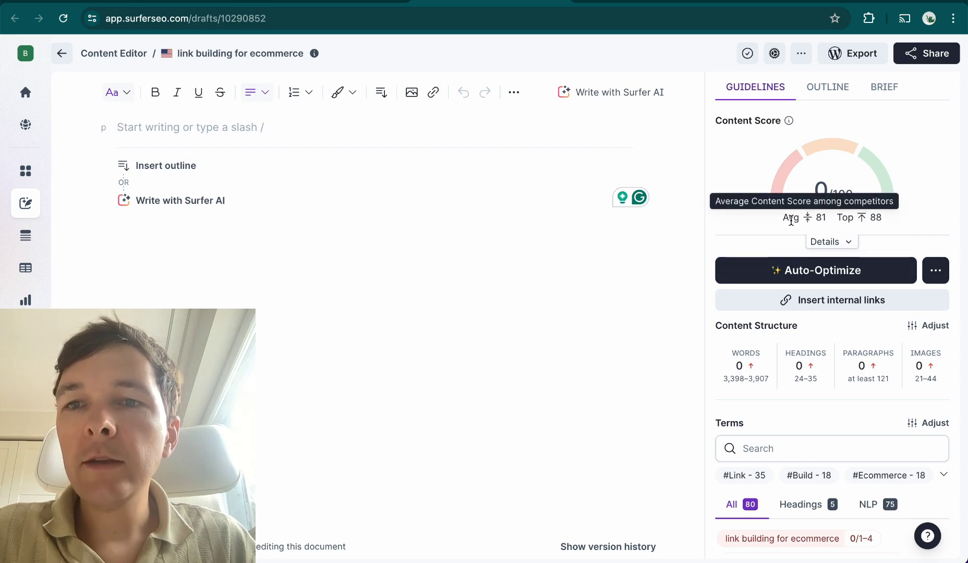
pyautogui.moveTo(780, 222); pyautogui.dragTo(888, 216)
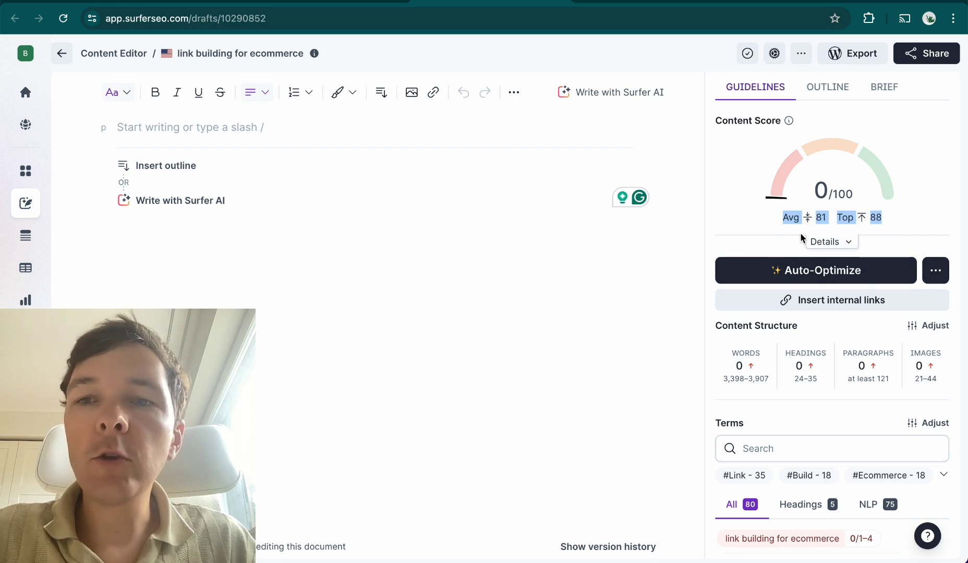
pyautogui.moveTo(817, 222)
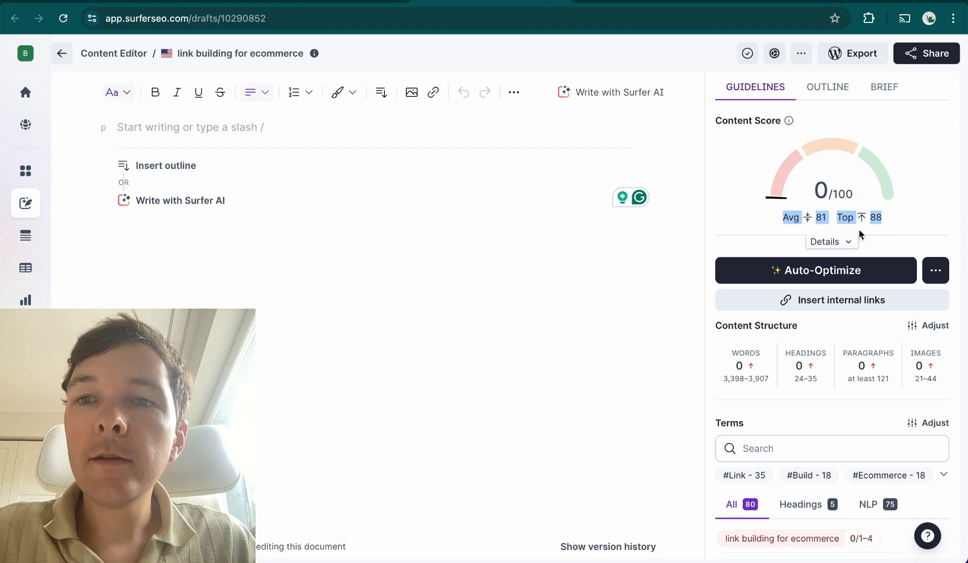
pyautogui.click(840, 241)
pyautogui.click(831, 310)
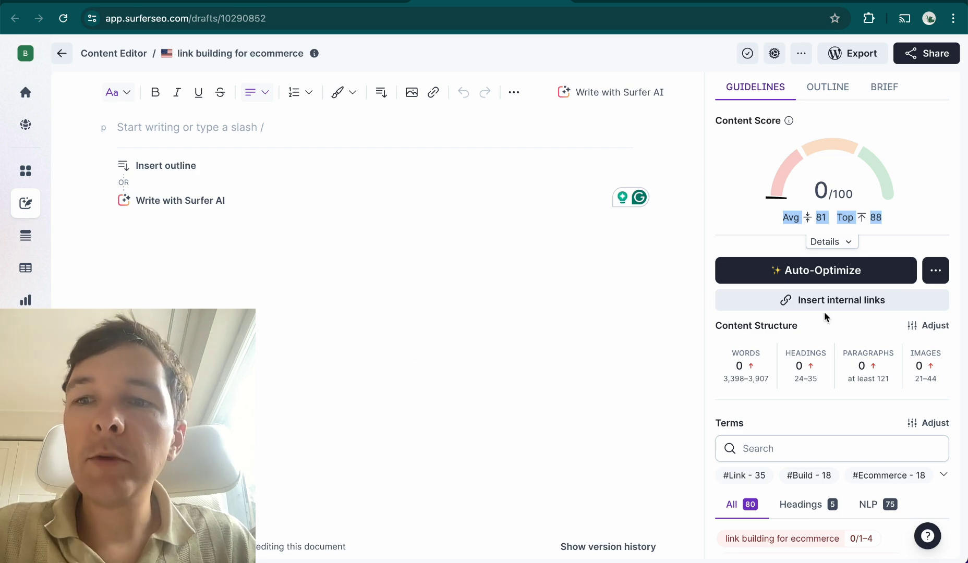
# - Review the draft's content structure targets together with its list of terms to include
pyautogui.scroll(-1, 824, 312)
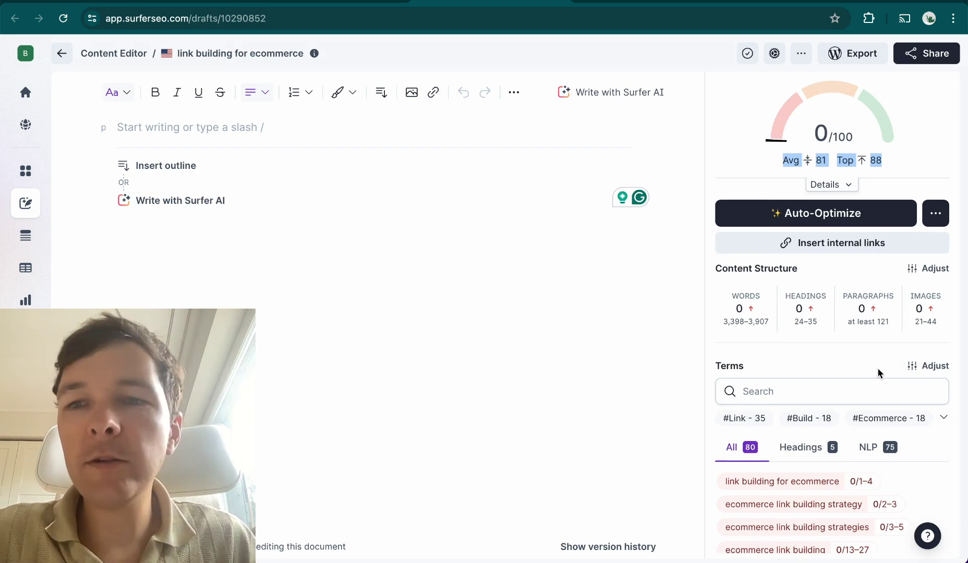
pyautogui.scroll(-4, 880, 372)
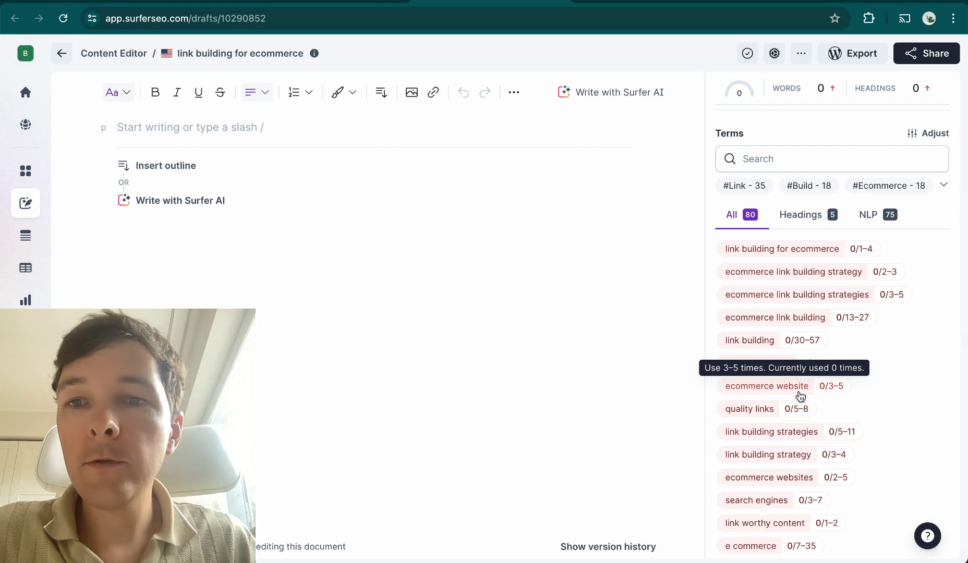
pyautogui.scroll(-5, 808, 398)
pyautogui.scroll(10, 813, 398)
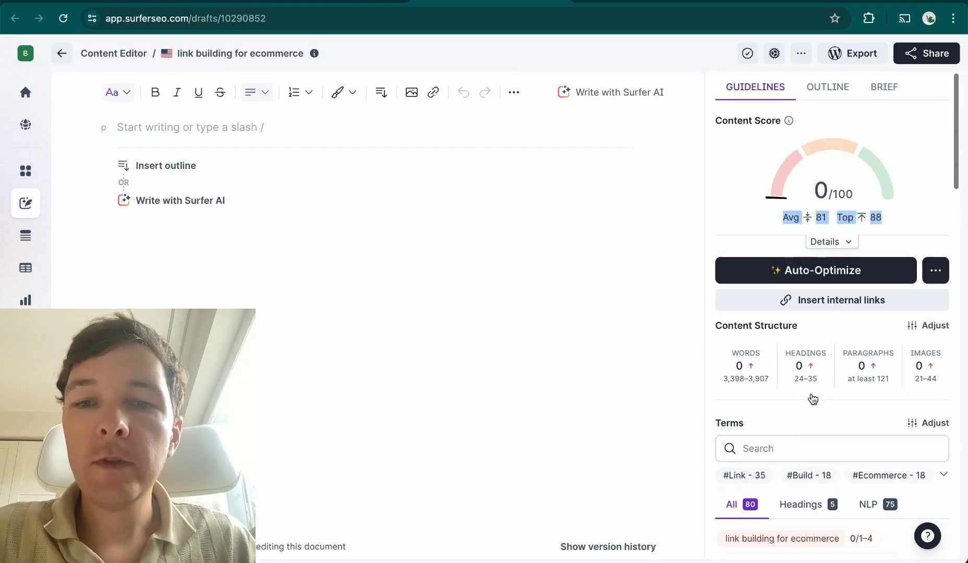
# - Return to the batlinks.io topic map and look over the Link Building article ideas with the highest search volume
pyautogui.click(345, 213)
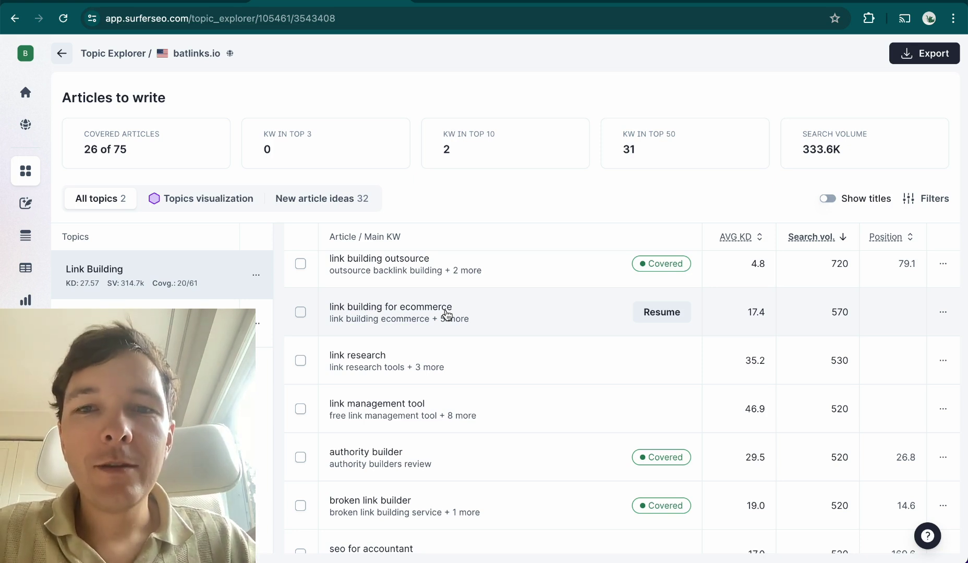
pyautogui.scroll(4, 633, 328)
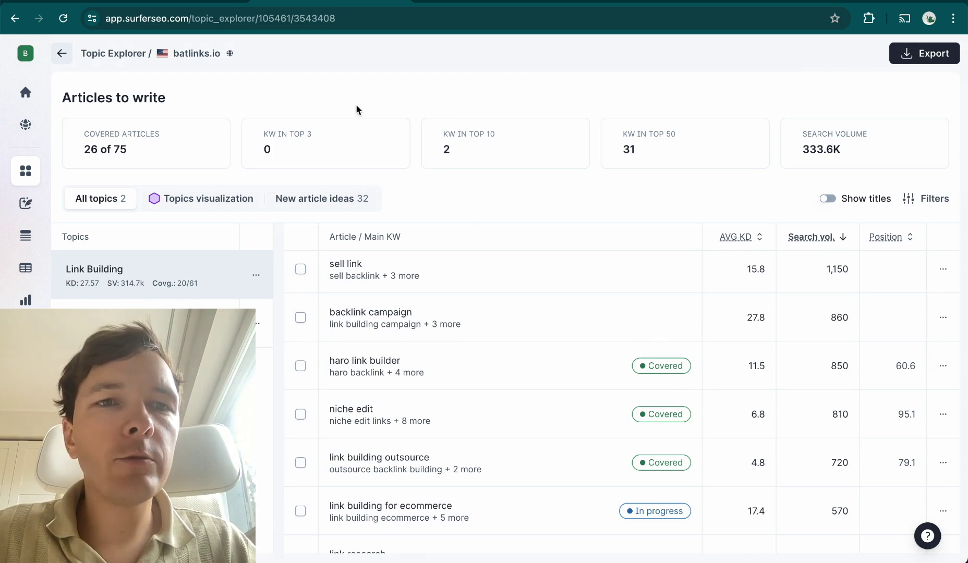
pyautogui.scroll(15, 438, 339)
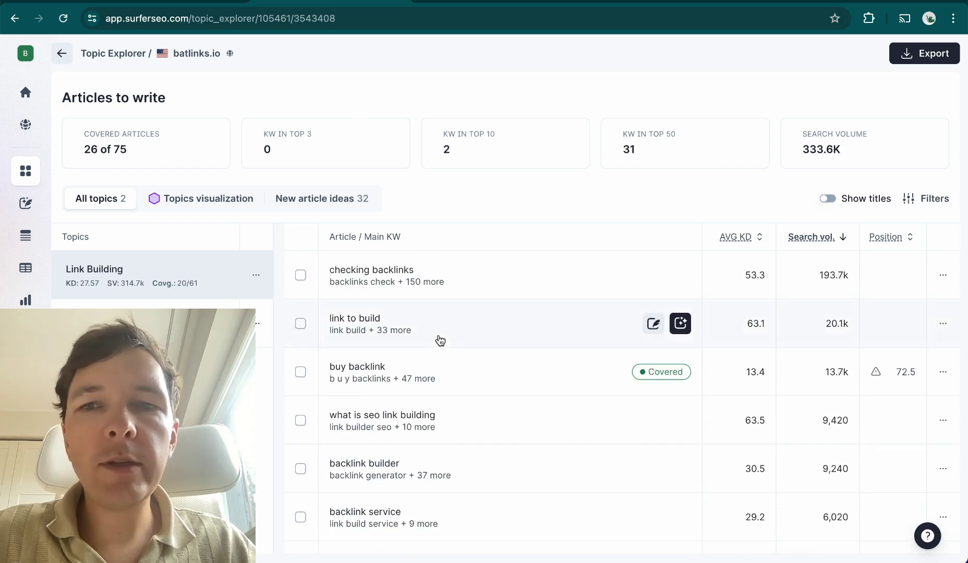
pyautogui.scroll(-3, 439, 340)
pyautogui.scroll(1, 441, 339)
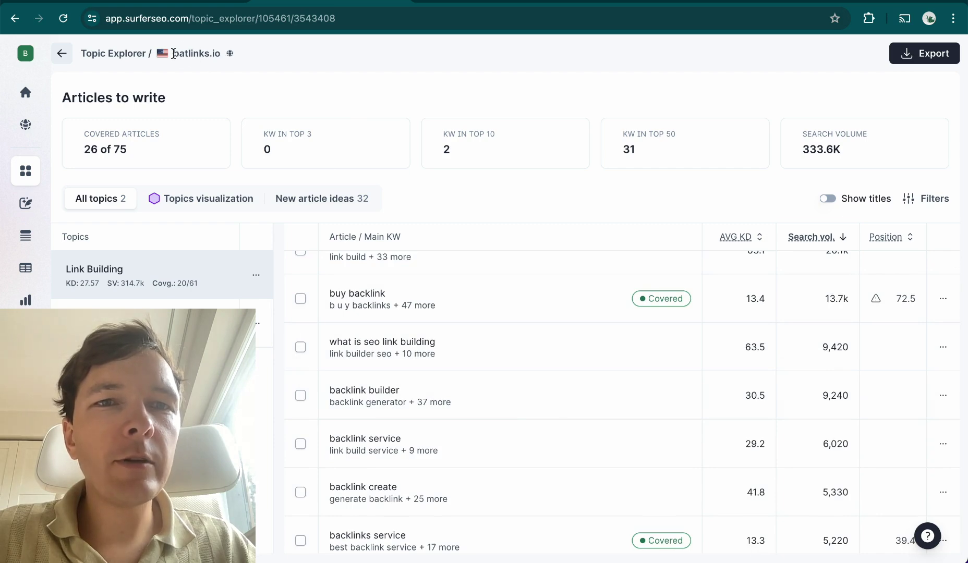
# - Highlight the batlinks.io domain name and compare covered and uncovered Link Building article ideas across the list
pyautogui.moveTo(173, 54); pyautogui.dragTo(233, 55)
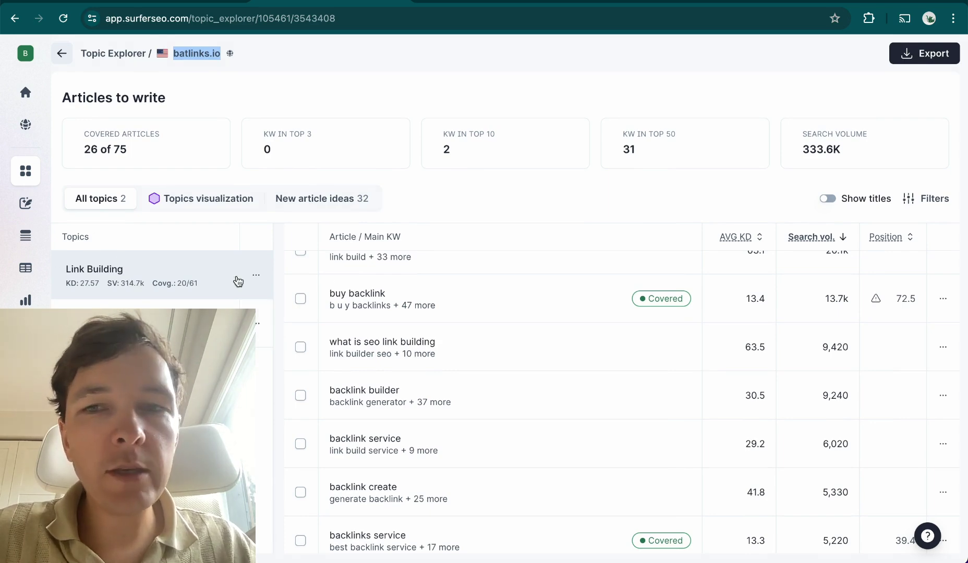
pyautogui.scroll(2, 470, 395)
pyautogui.scroll(-10, 471, 395)
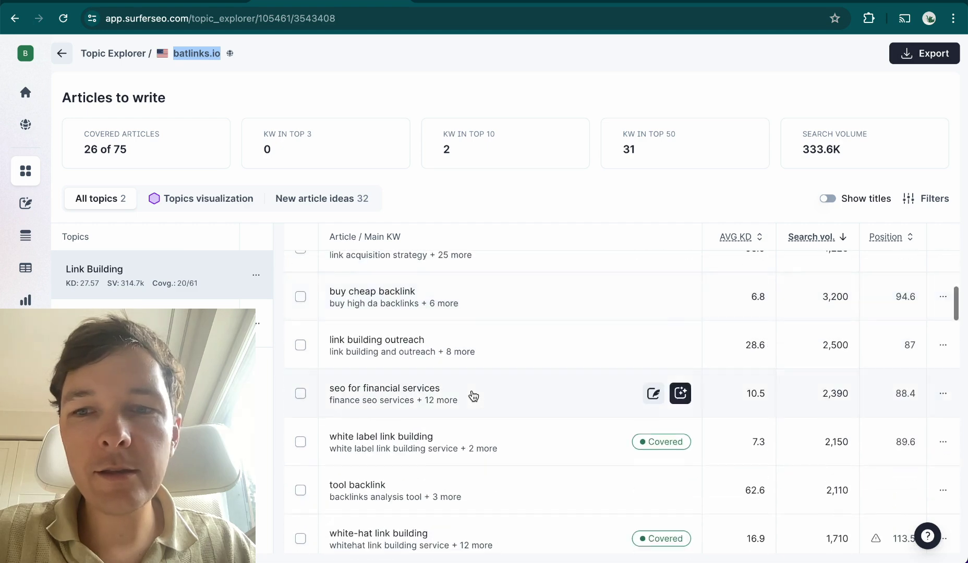
pyautogui.scroll(-1, 473, 396)
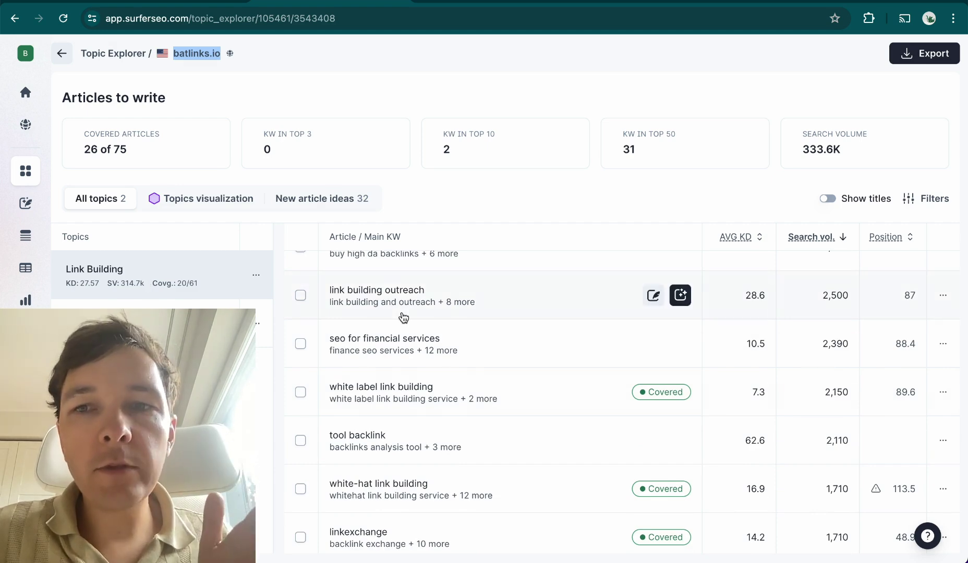
pyautogui.scroll(10, 403, 317)
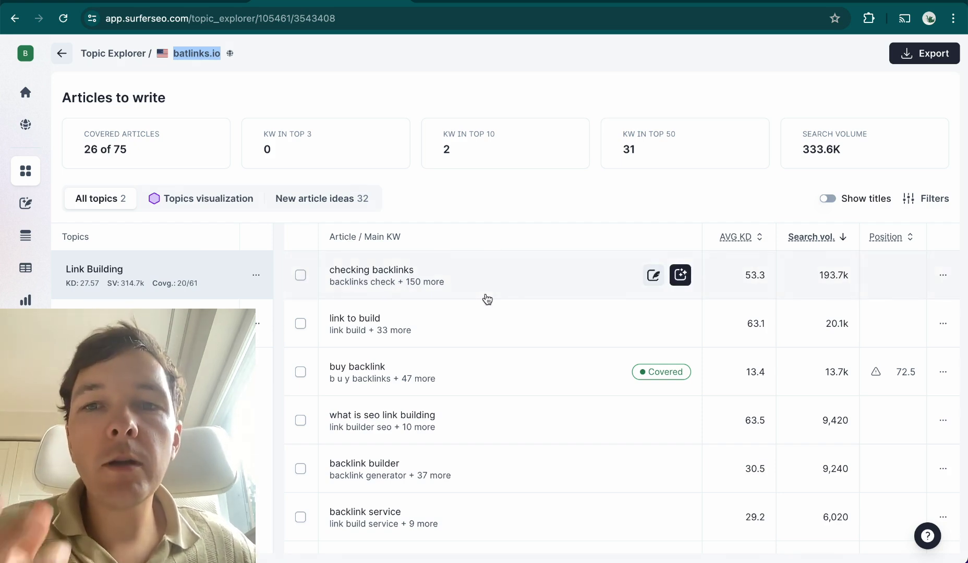
pyautogui.scroll(-1, 487, 299)
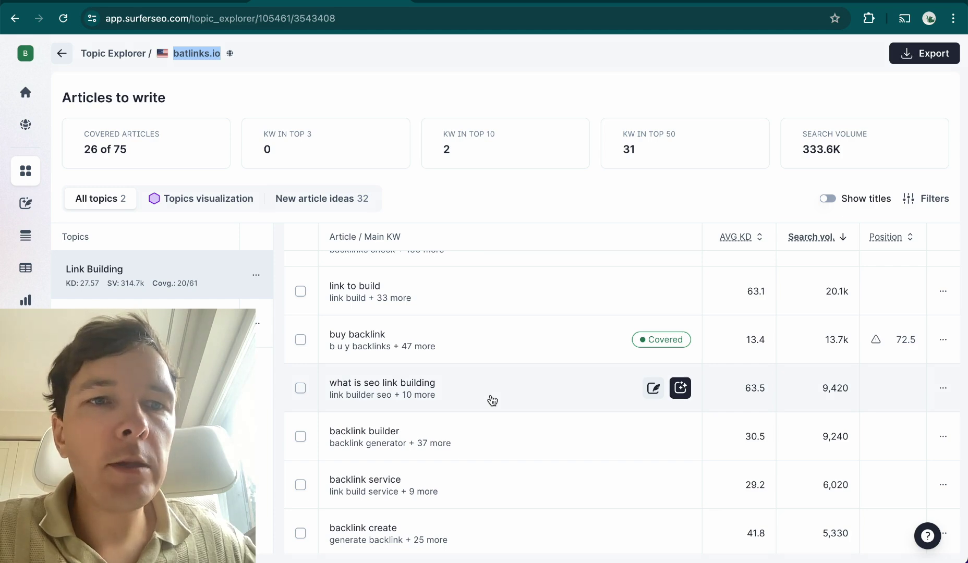
pyautogui.scroll(-1, 492, 400)
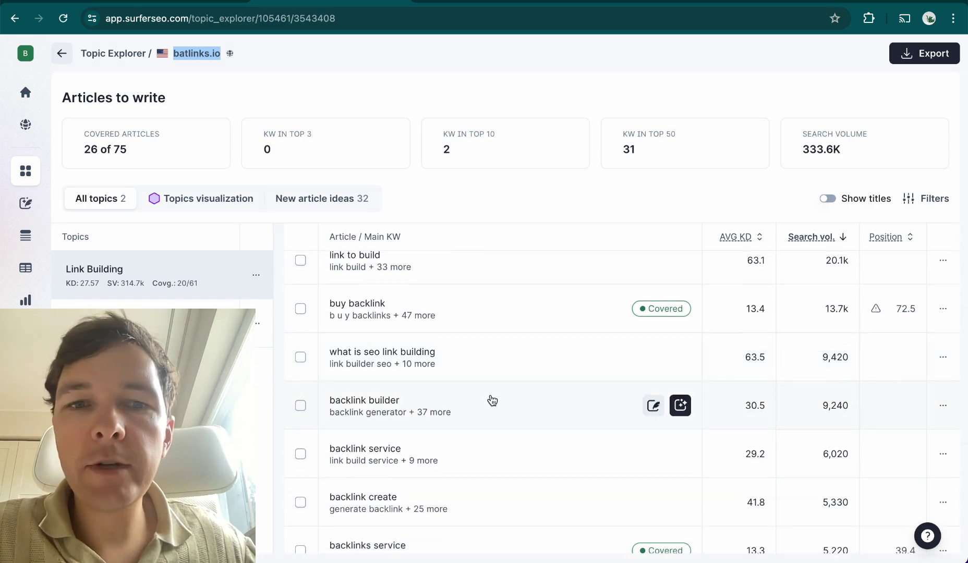